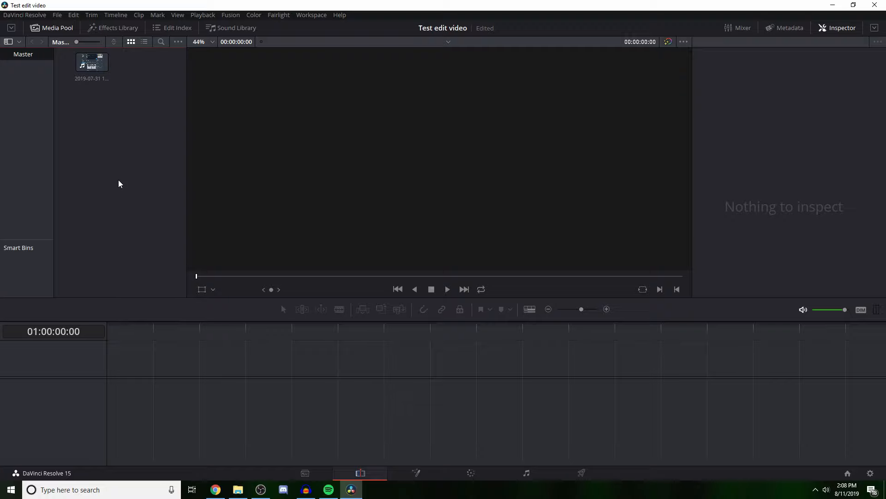
Step: Place the 2019-07-31 recording on a new timeline and delete both of its audio clips, keeping only the video
left_click_drag(92, 62, 121, 366)
left_click_drag(106, 329, 212, 328)
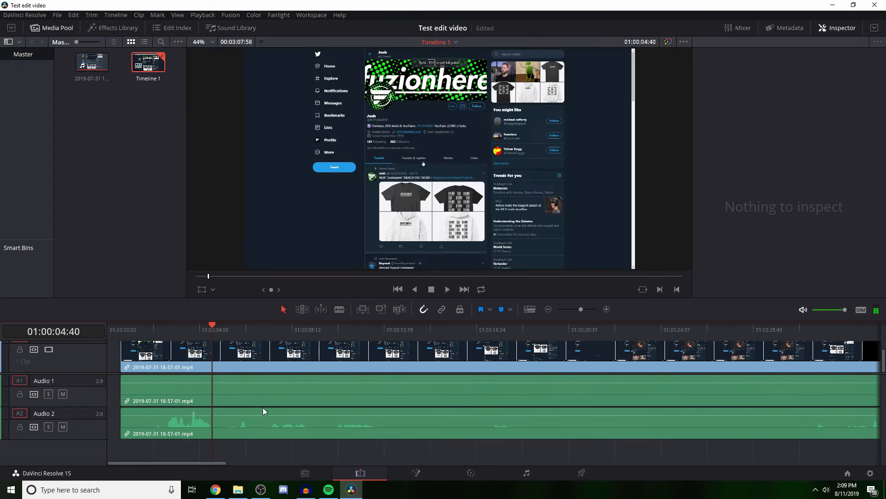
left_click(261, 428)
key("Delete")
left_click(269, 392)
key("Delete")
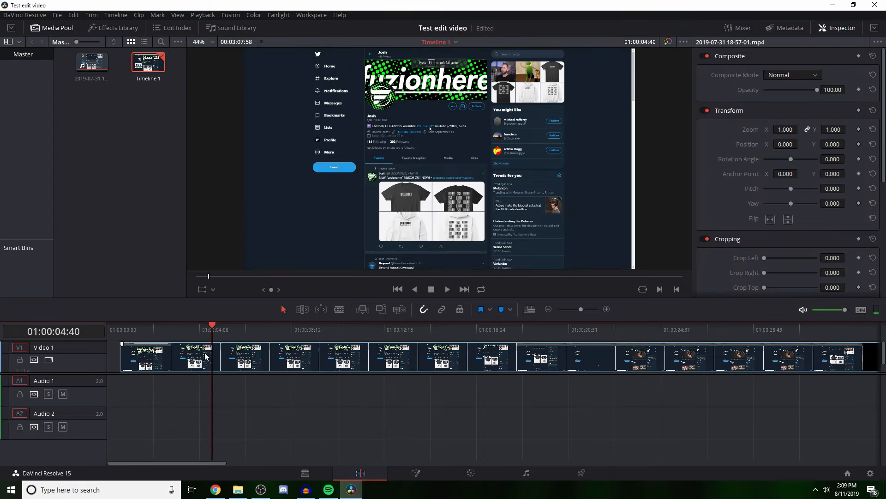
Step: Shift the video clip to the very start of the timeline and return the playhead to 01:00:00:00
scroll(83, 361, "up", 1)
left_click_drag(212, 329, 166, 328)
left_click_drag(213, 368, 204, 367)
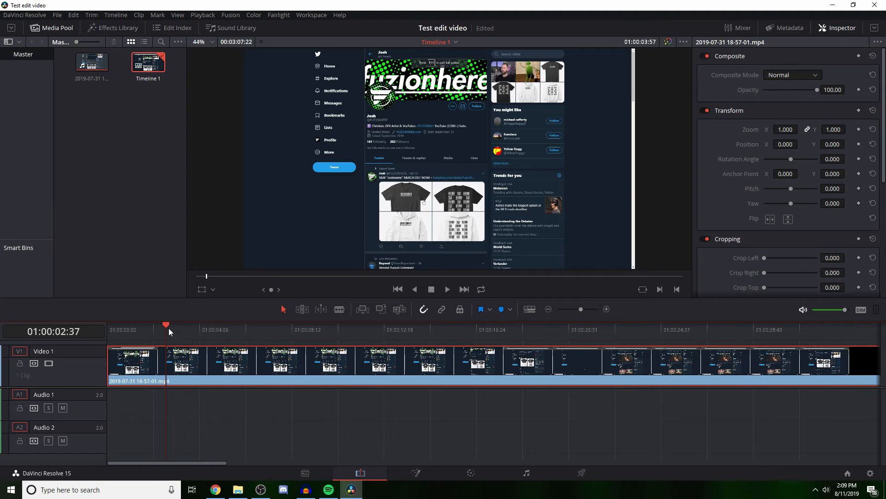
left_click_drag(168, 327, 106, 322)
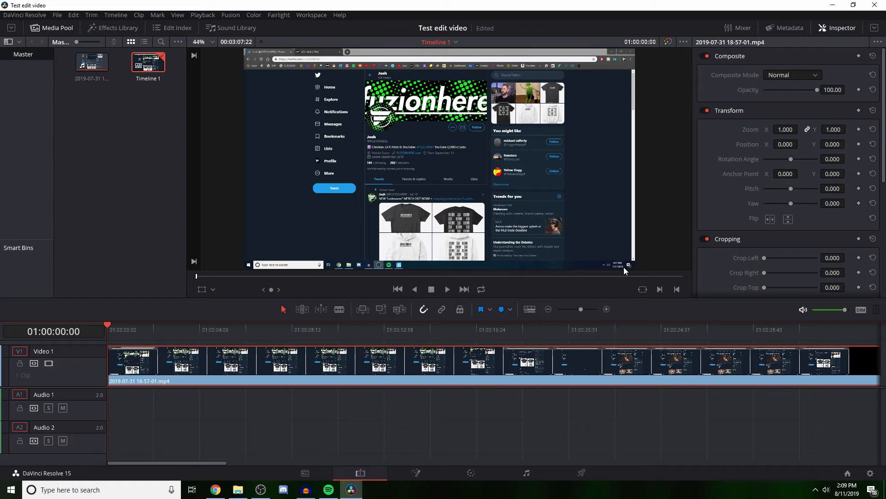
scroll(625, 267, "up", 1)
scroll(638, 254, "down", 2)
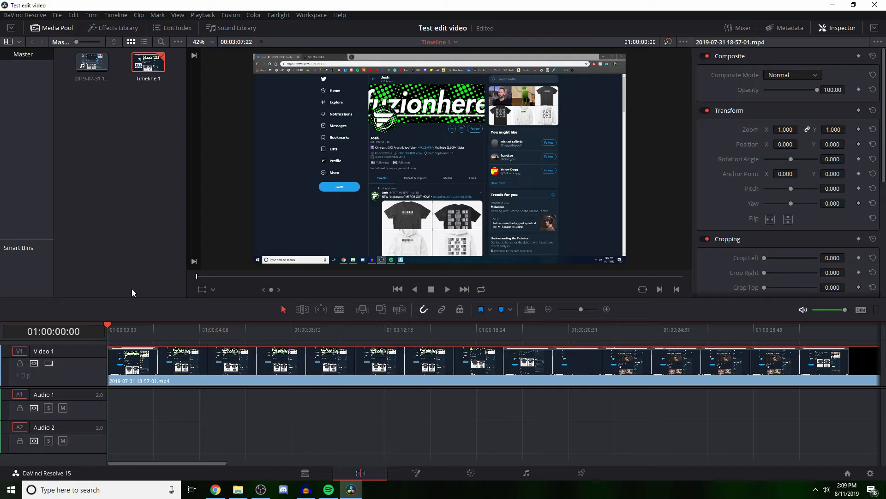
Step: Split the video clip at 01:00:02:03 with the Blade tool and return to Selection Mode
left_click_drag(115, 333, 154, 332)
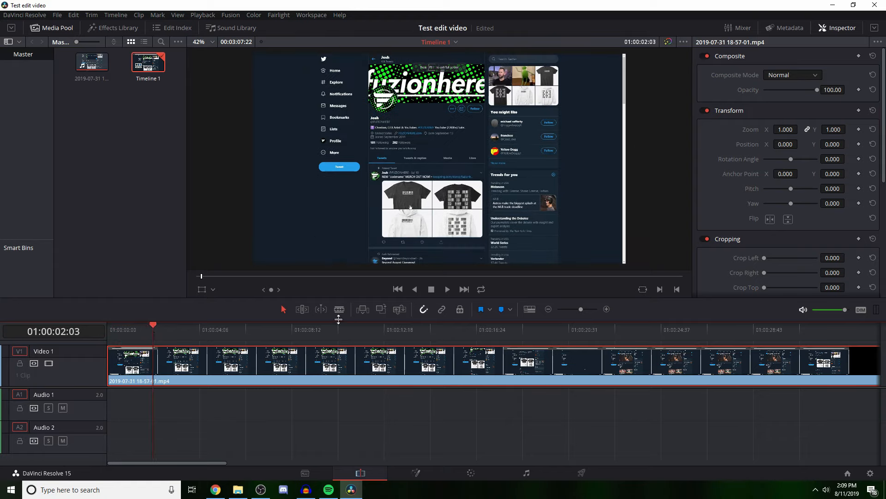
left_click(339, 310)
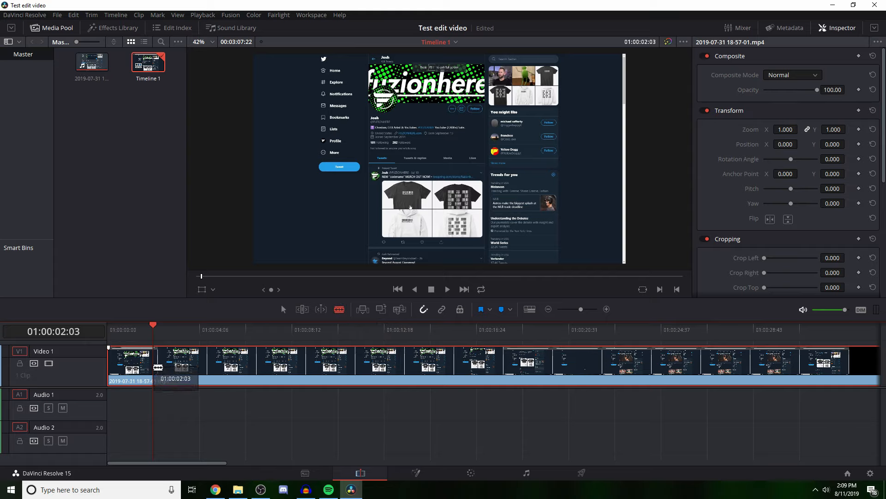
left_click(158, 367)
key("a")
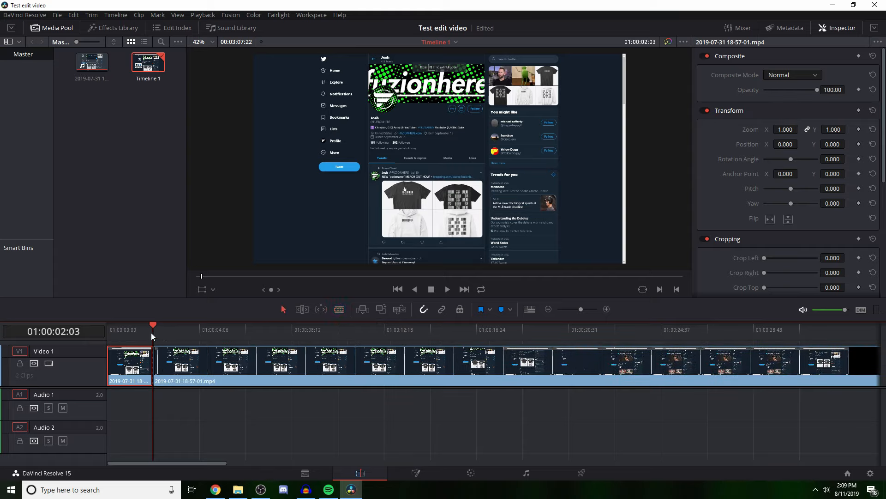
Step: Delete the short opening segment before the cut, closing the gap, and play the timeline briefly from its beginning
left_click_drag(153, 335, 130, 336)
right_click(123, 367)
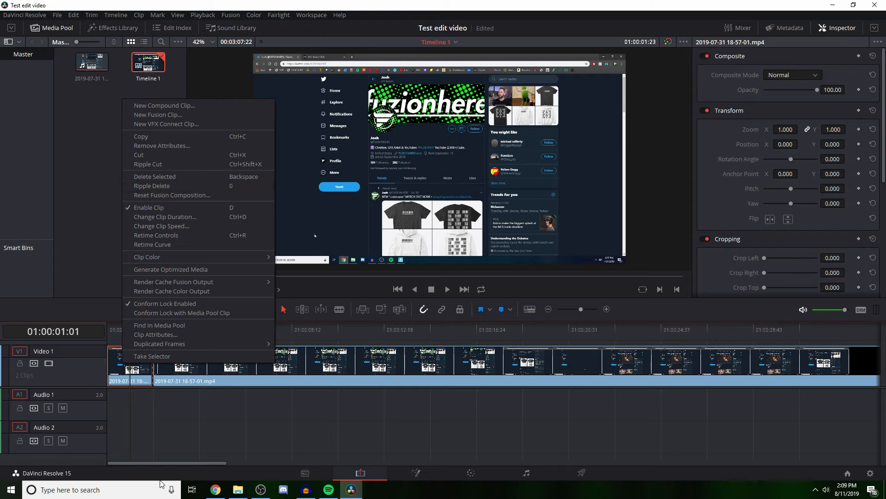
left_click(204, 464)
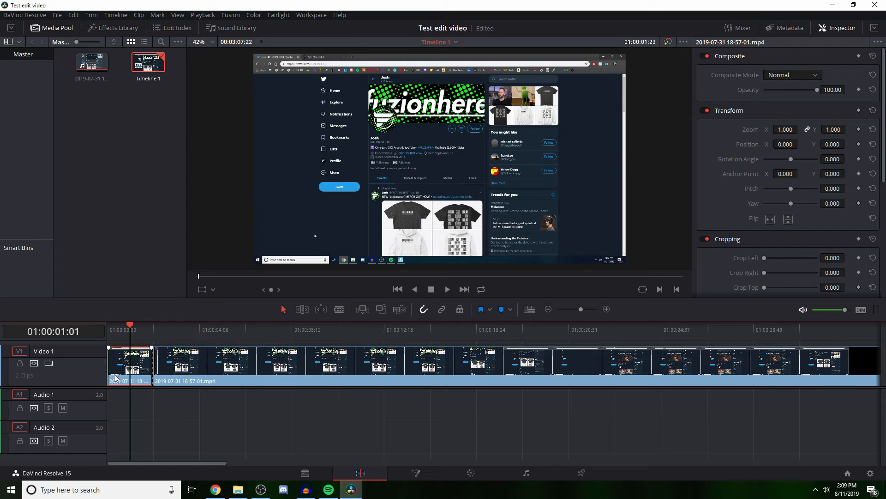
key("Delete")
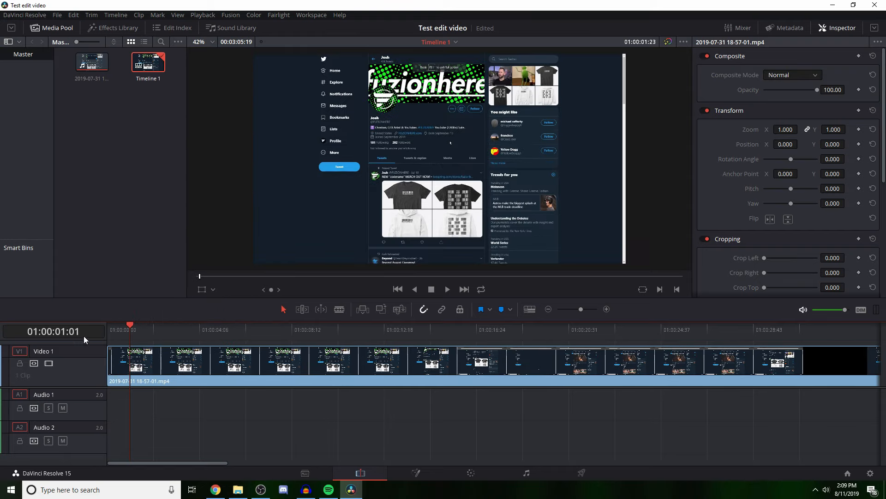
left_click_drag(123, 331, 100, 333)
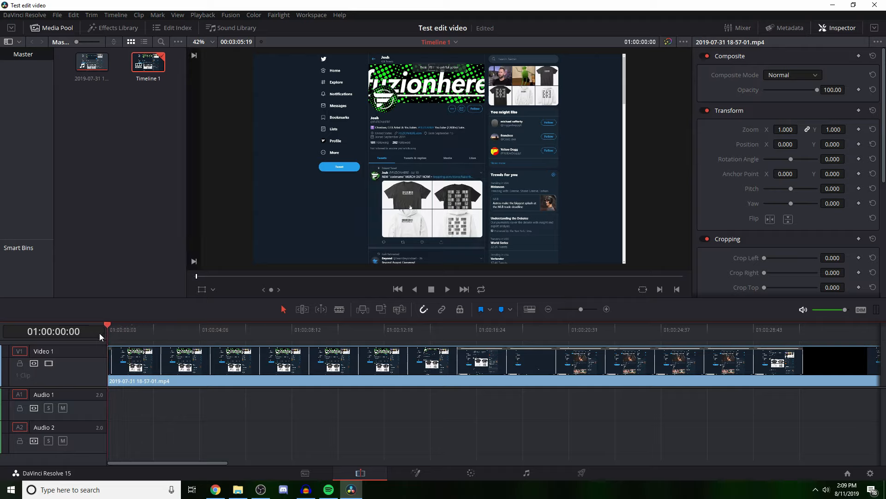
key("space")
key("space")
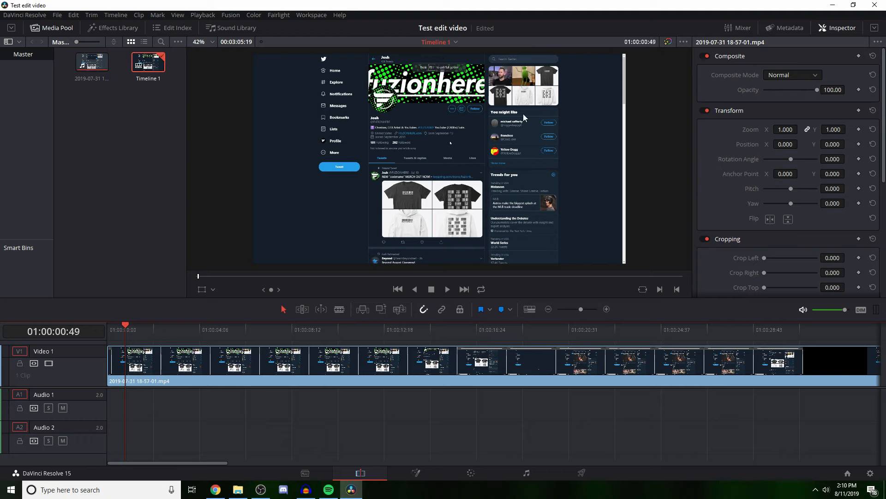
Step: Undo the deletion of the opening segment and select that segment
mouse_move(126, 334)
left_mouse_down()
mouse_move(107, 336)
mouse_move(151, 337)
mouse_move(126, 337)
left_mouse_up()
key("ctrl+b")
left_click(137, 368)
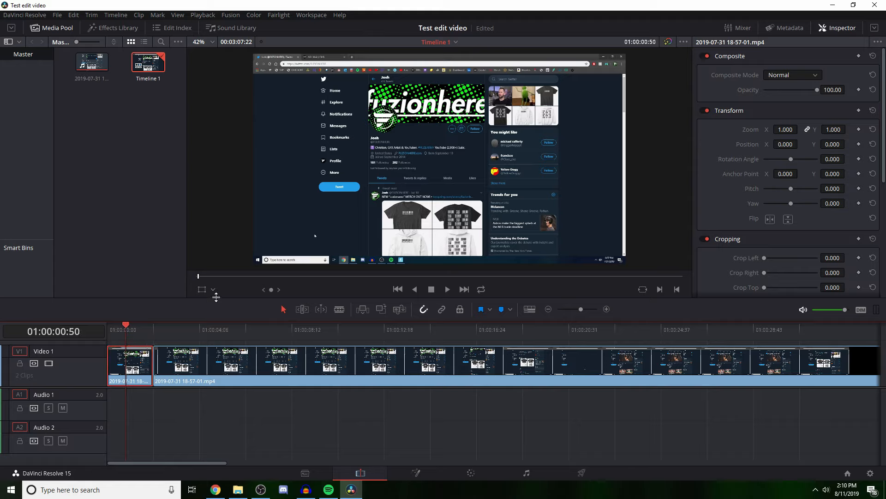
Step: Park the playhead at 01:00:00:57 in the opening segment and show the Transform overlay in the viewer
left_click(213, 289)
left_click(213, 294)
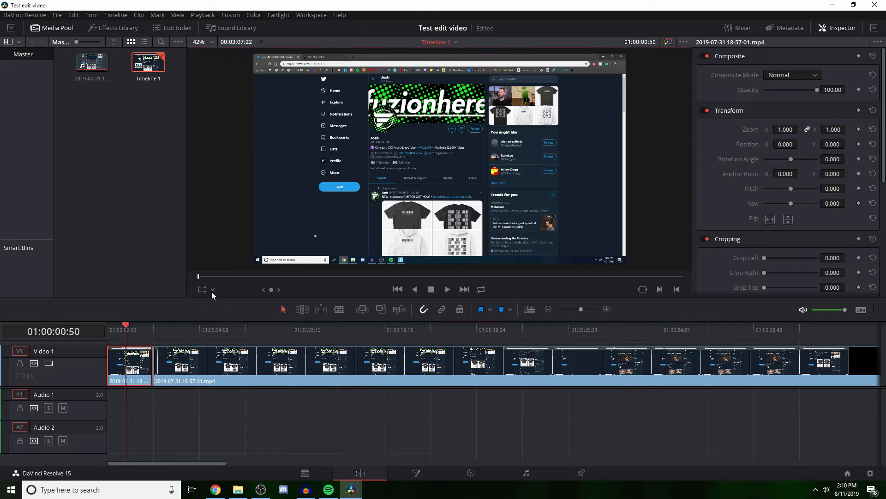
left_click(128, 329)
left_click(202, 289)
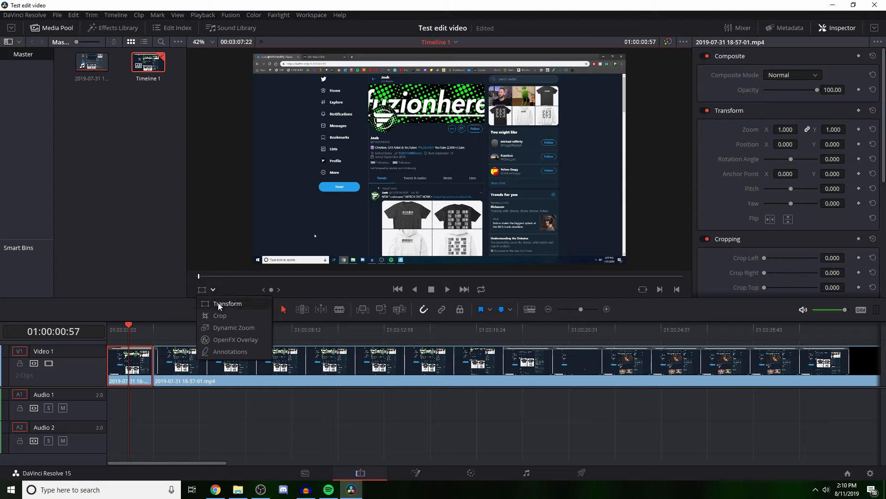
left_click(218, 305)
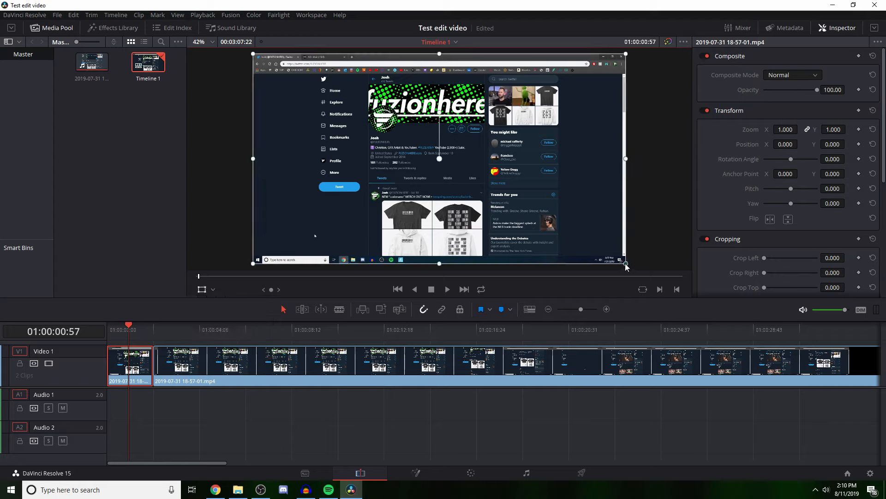
Step: Enlarge the opening segment's picture by setting its linked X and Y Zoom to 1.240
left_click_drag(626, 267, 640, 279)
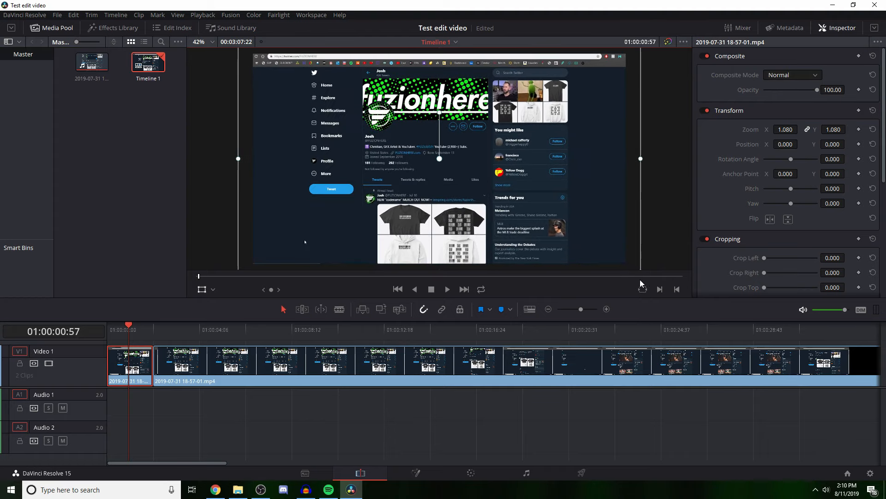
key("ctrl+z")
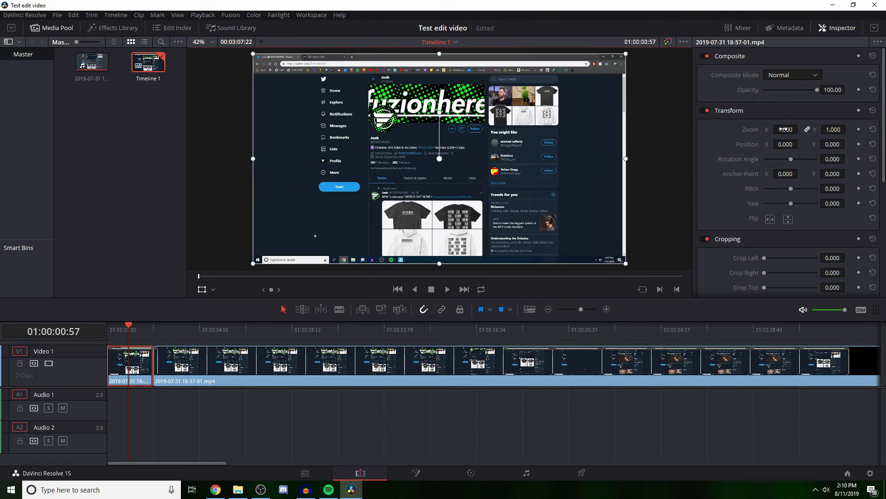
left_click_drag(785, 129, 799, 129)
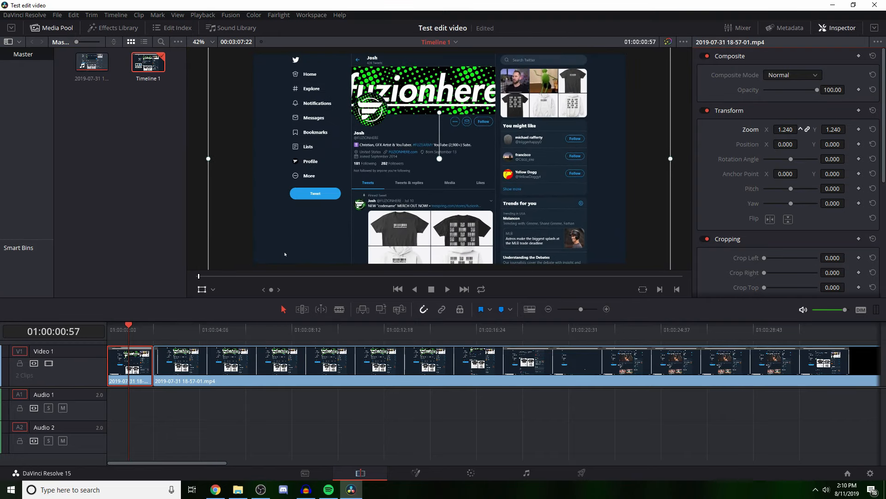
Step: Play the timeline from near the start across the cut to check the zoomed opening segment against the following one
left_click(219, 431)
key("space")
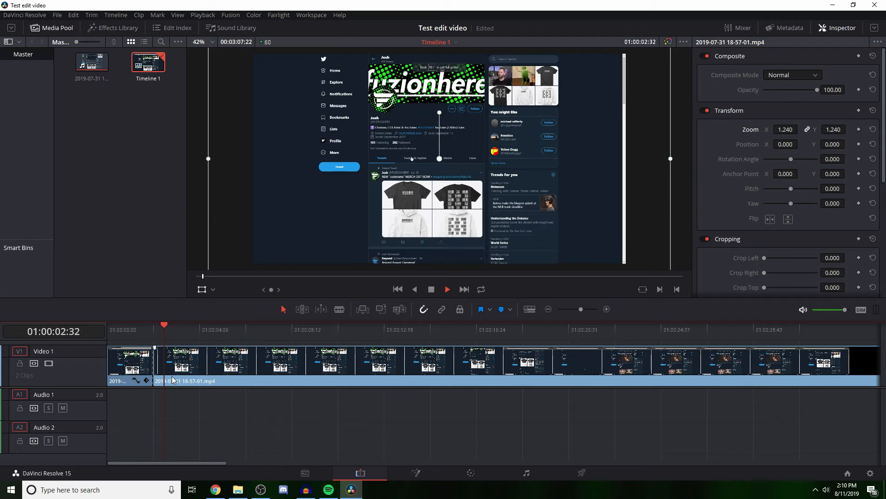
left_click(113, 329)
left_click(261, 434)
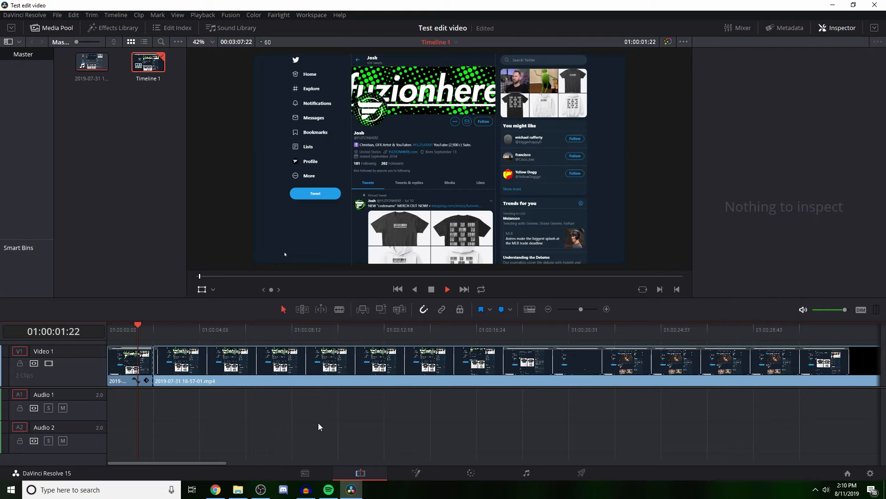
key("space")
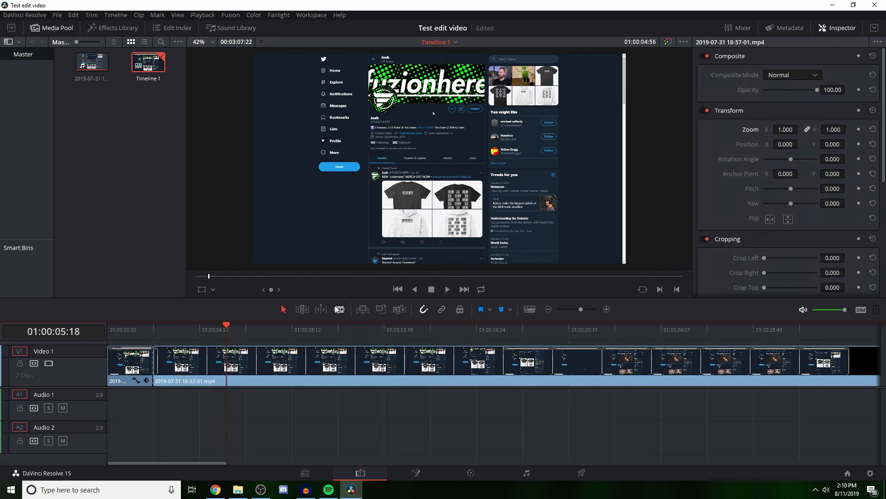
Step: Split the second segment with the Blade tool at about 6.6 seconds and again near 01:00:16:24
left_click(339, 309)
left_click(259, 363)
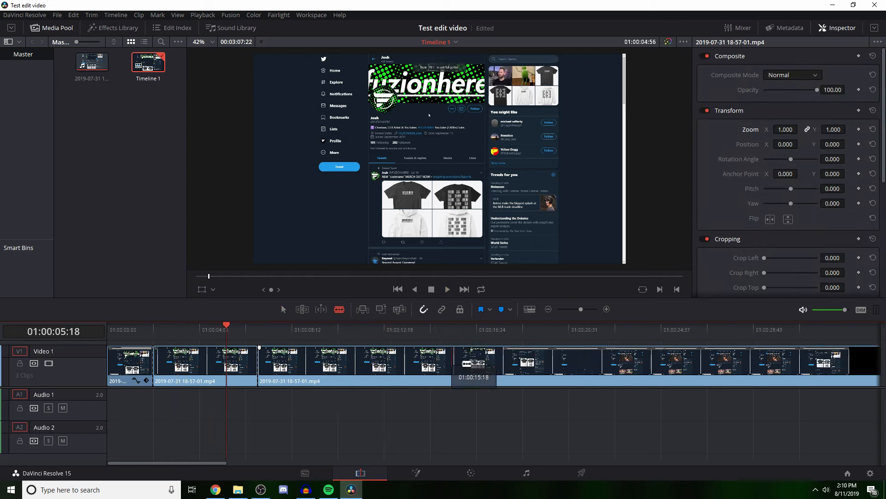
left_click(479, 362)
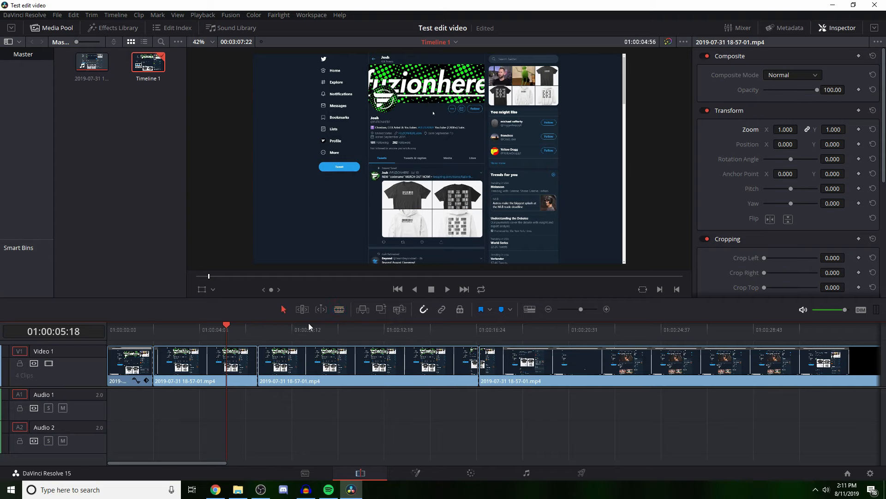
Step: Ripple delete the segment between the two new cuts and scrub the playhead around the resulting join
left_click(314, 362)
right_click(313, 362)
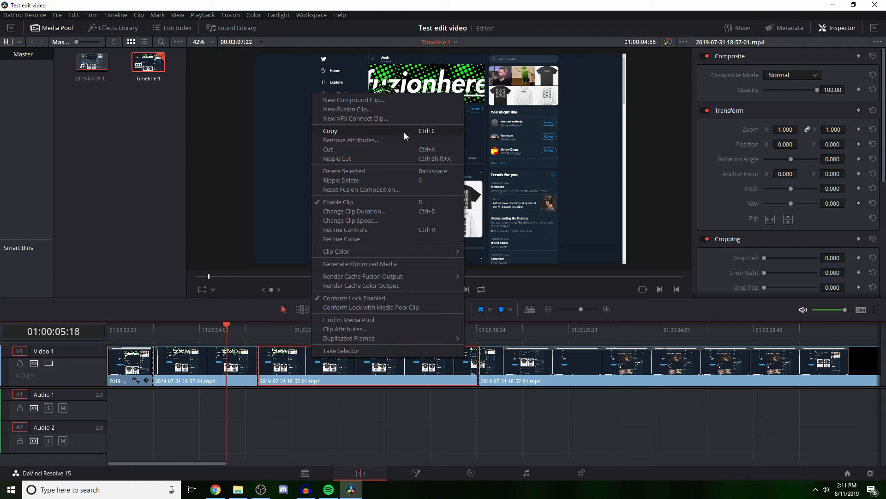
left_click(376, 170)
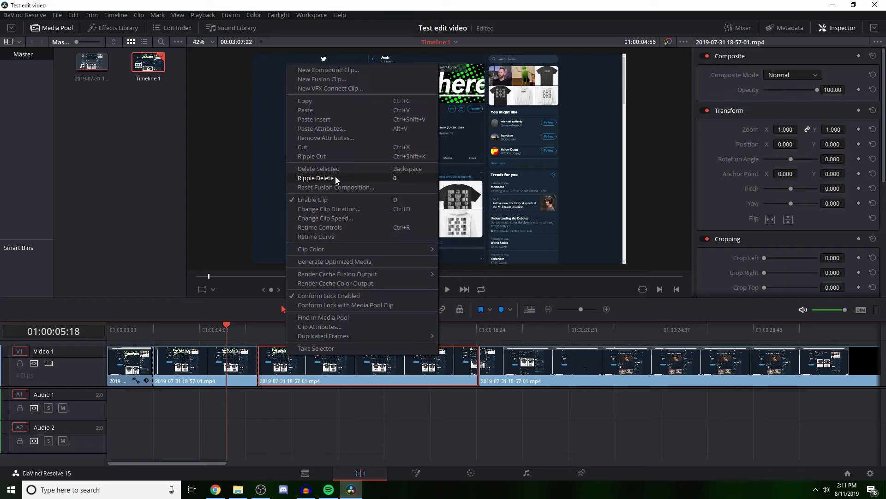
left_click(336, 178)
left_click_drag(242, 334, 262, 335)
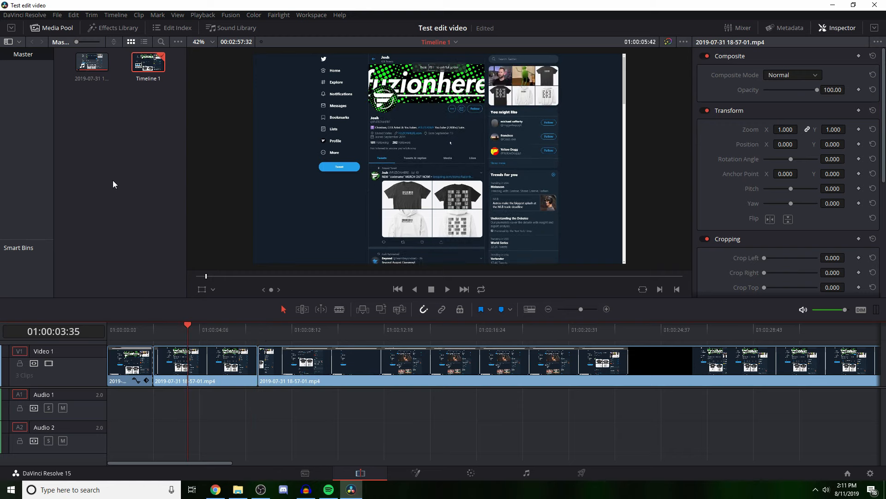
Step: Examine the File, Edit and Trim command shortcuts in Keyboard Customization, then close it without changes
left_click(28, 15)
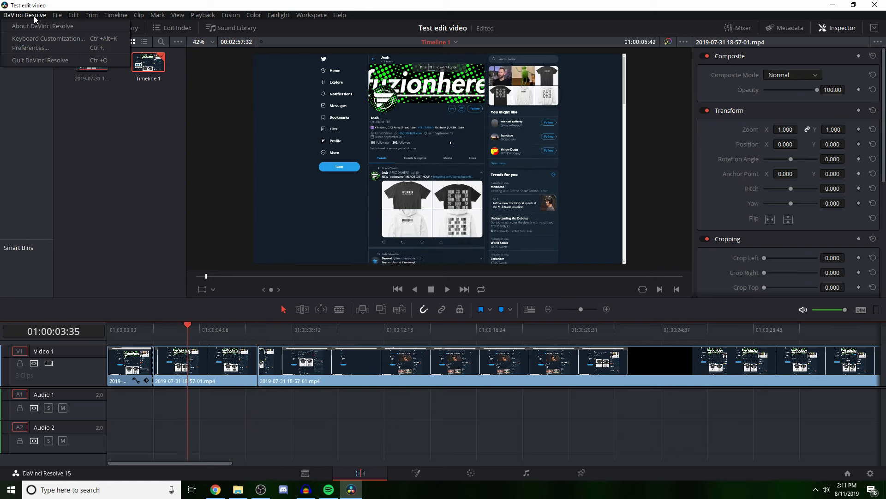
left_click(39, 40)
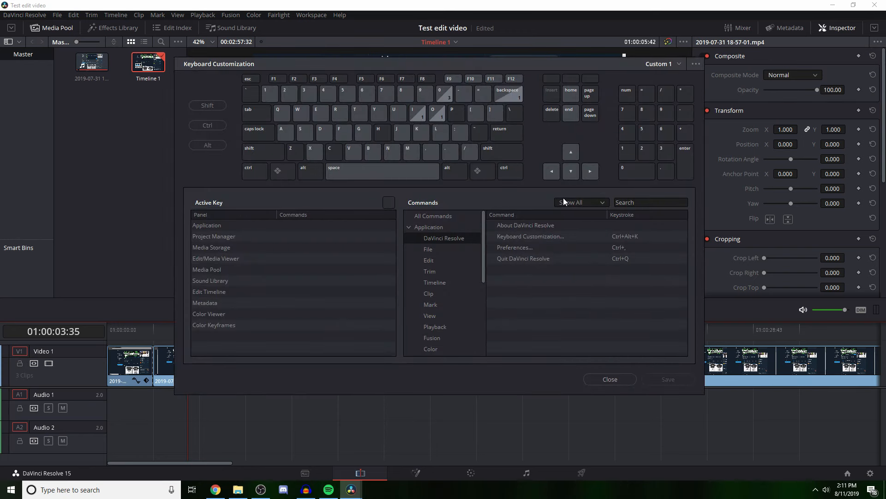
left_click(442, 251)
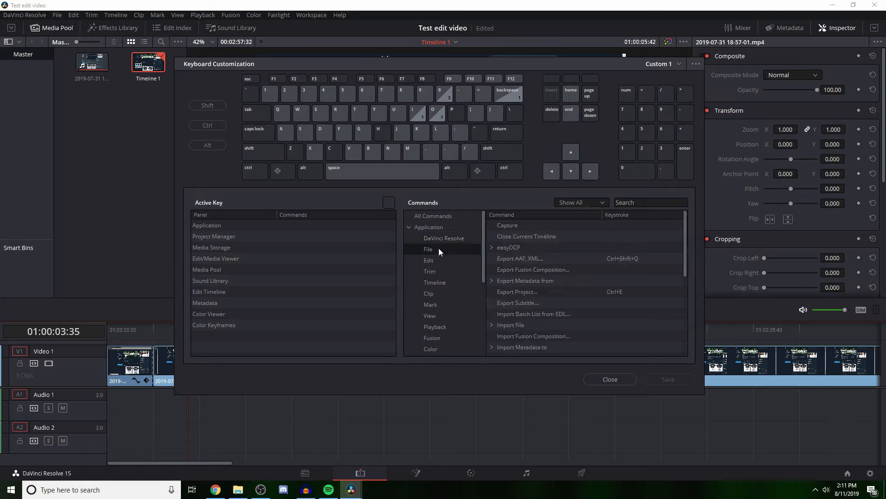
left_click(444, 259)
left_click(438, 269)
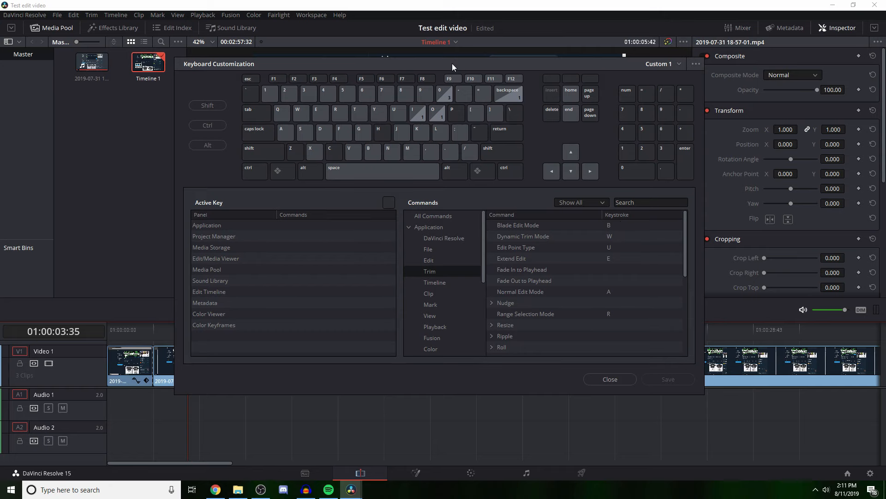
left_click_drag(453, 64, 514, 381)
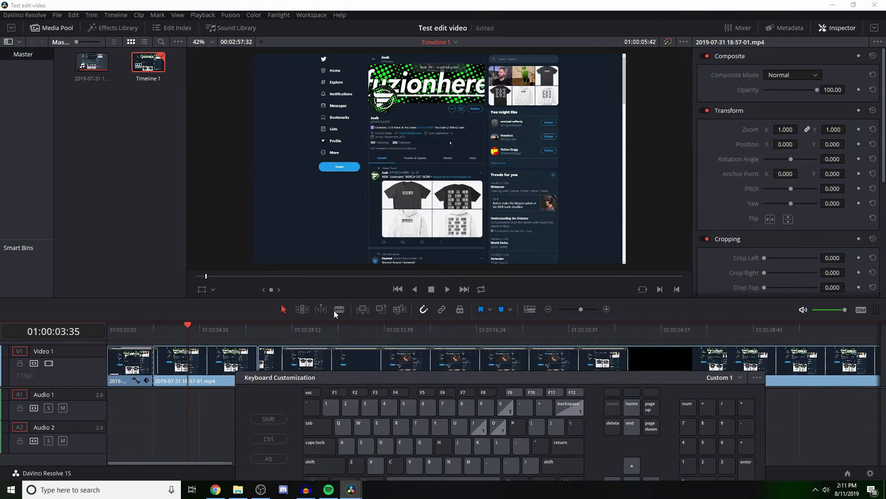
left_click_drag(677, 381, 598, 98)
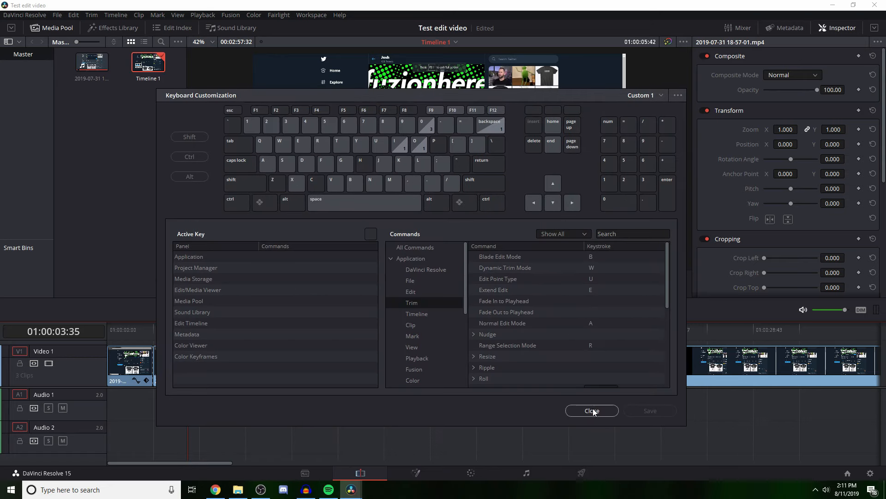
left_click(592, 411)
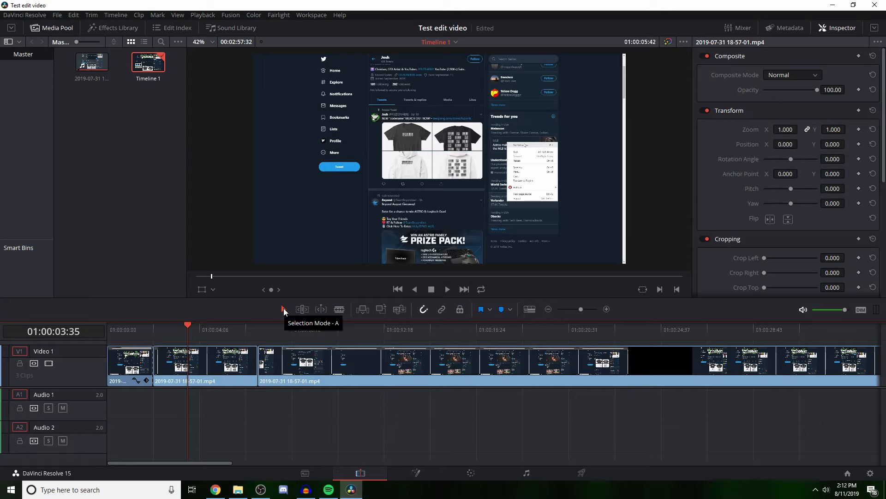
Step: Assign the backslash key to Blade Edit Mode among the Trim commands in Keyboard Customization and save the change
left_click(27, 15)
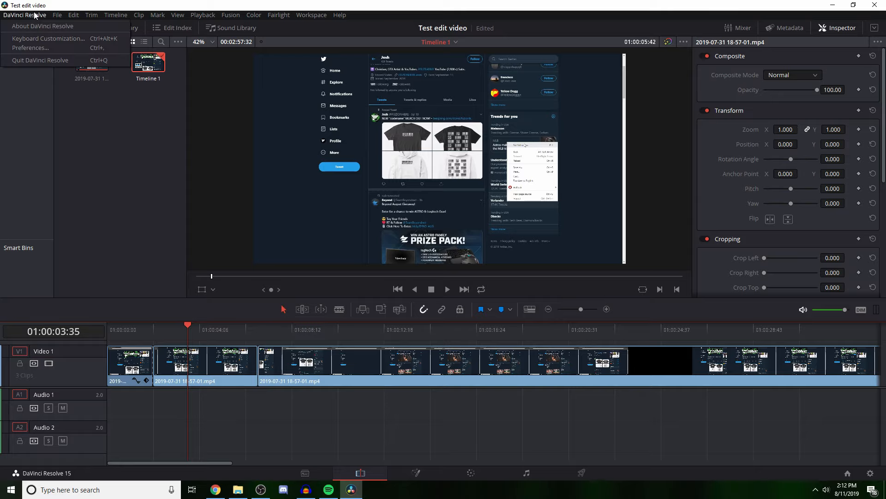
left_click(40, 39)
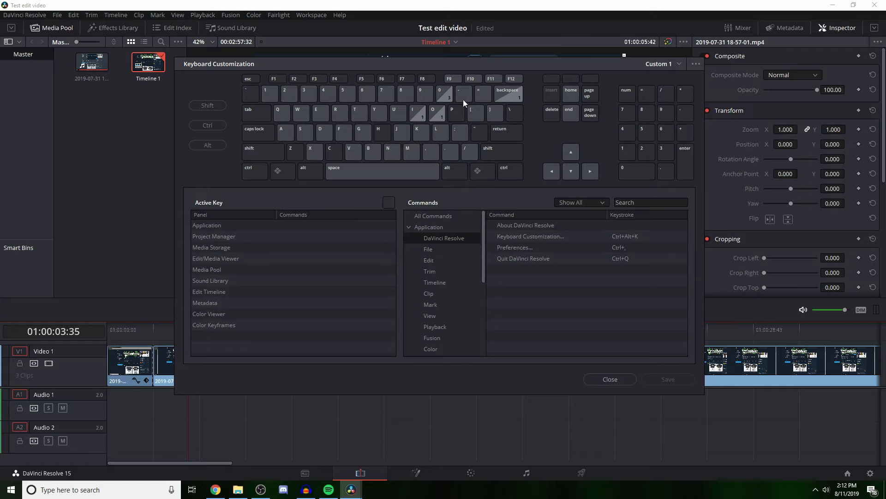
left_click(431, 249)
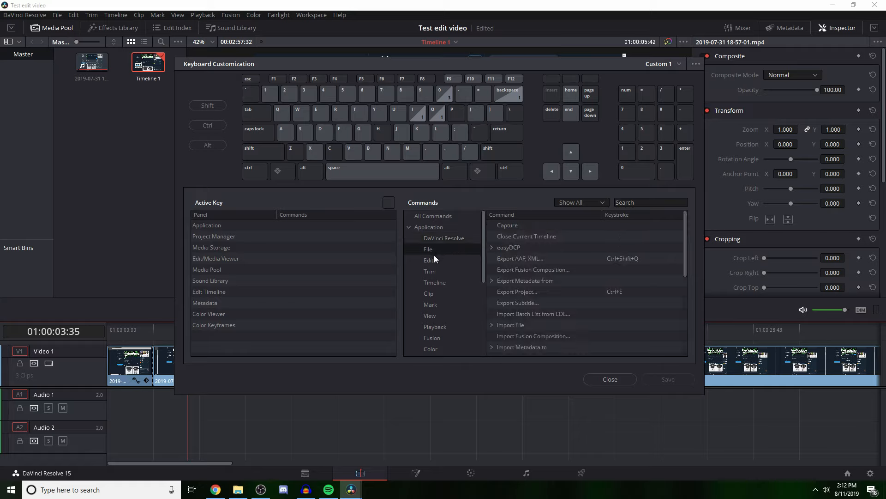
left_click(434, 259)
left_click(436, 271)
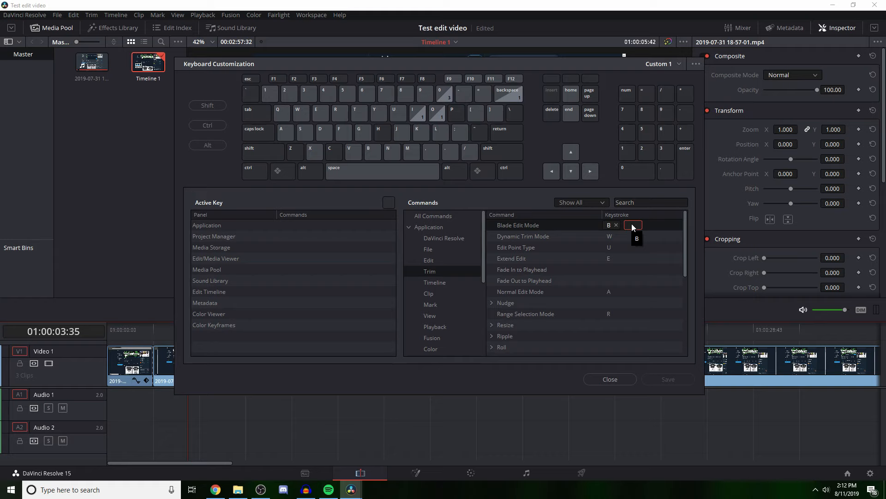
key("backslash")
left_click(652, 380)
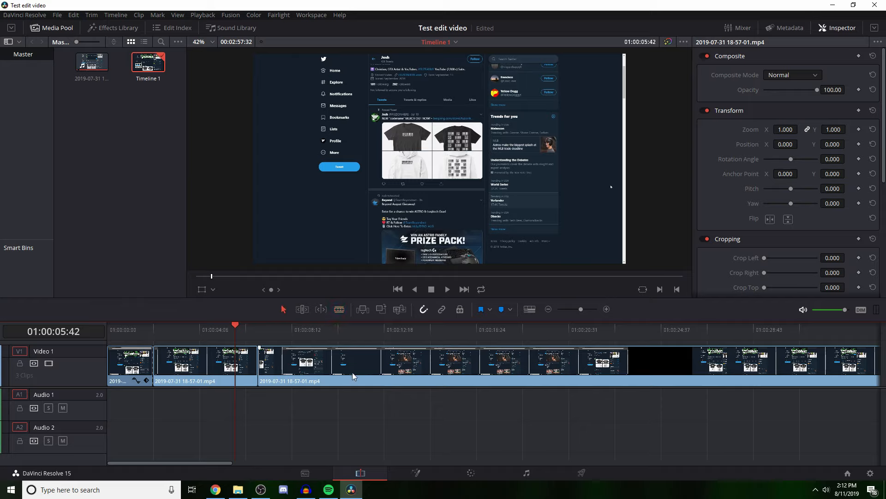
Step: Switch back and forth between Selection and Blade modes to try out their shortcuts
left_click(285, 308)
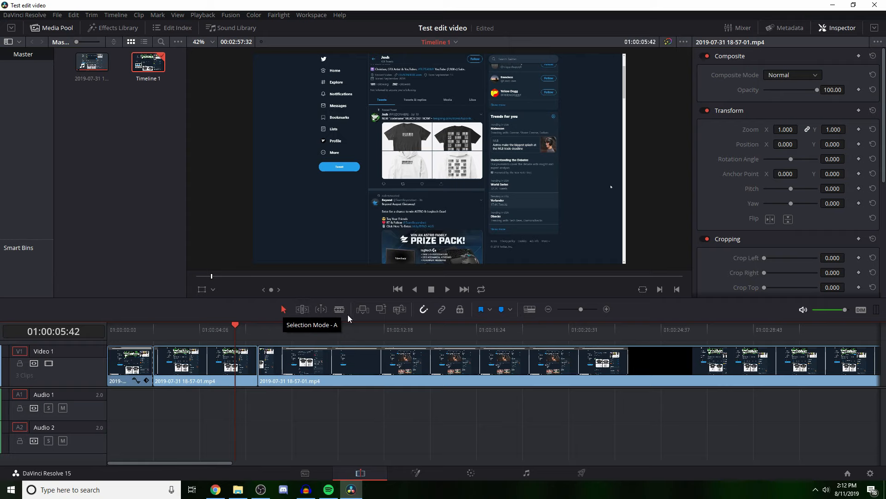
key("b")
key("a")
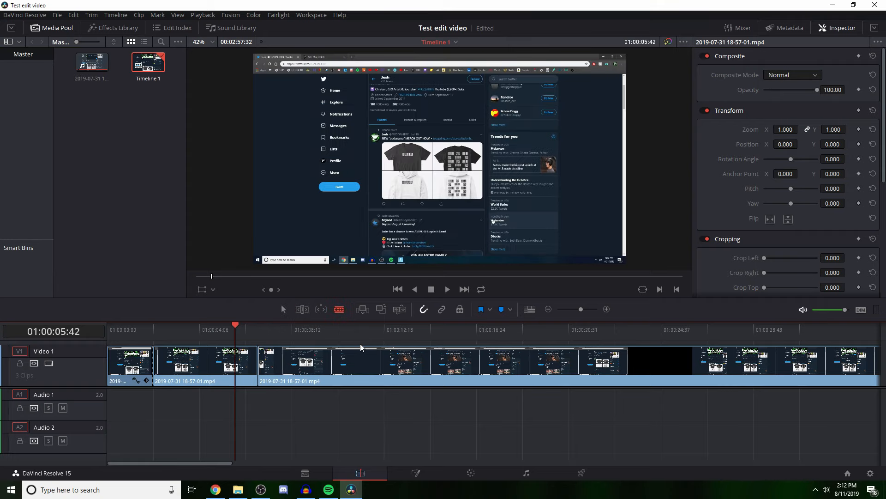
key("b")
key("a")
key("v")
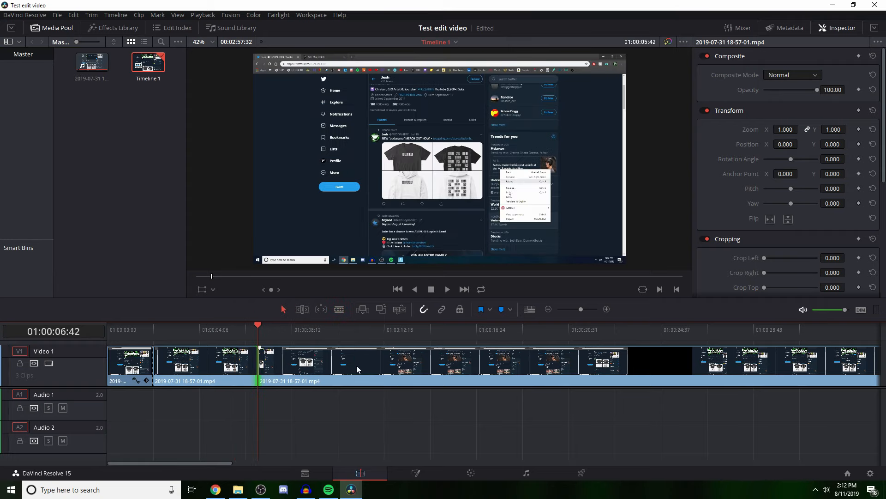
Step: Split the last video segment with the Blade tool at about 01:00:10:58 and again near 01:00:19:18
key("b")
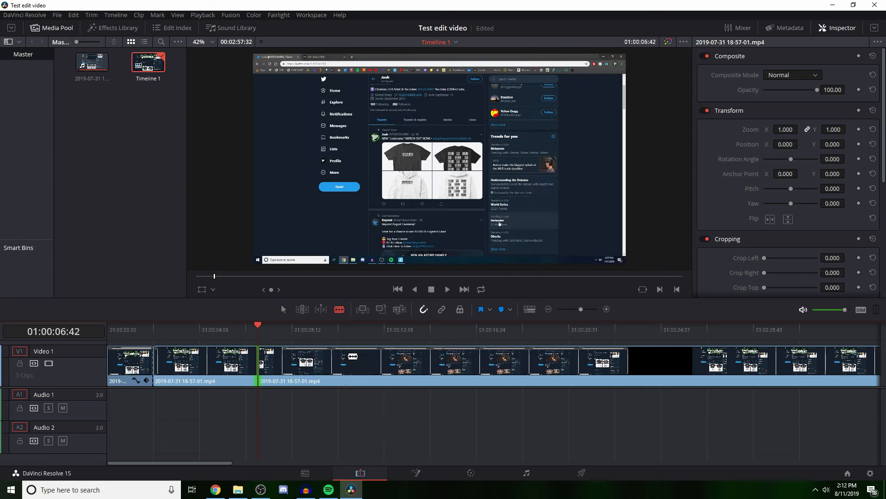
left_click(355, 362)
left_click(540, 362)
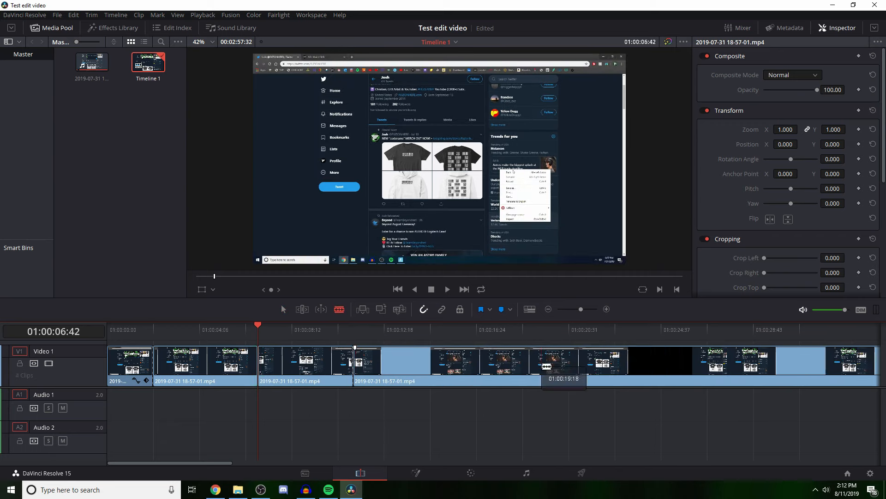
Step: Check the Ripple Delete shortcut for the segment between the two new cuts and ripple delete that segment
key("a")
left_click(468, 361)
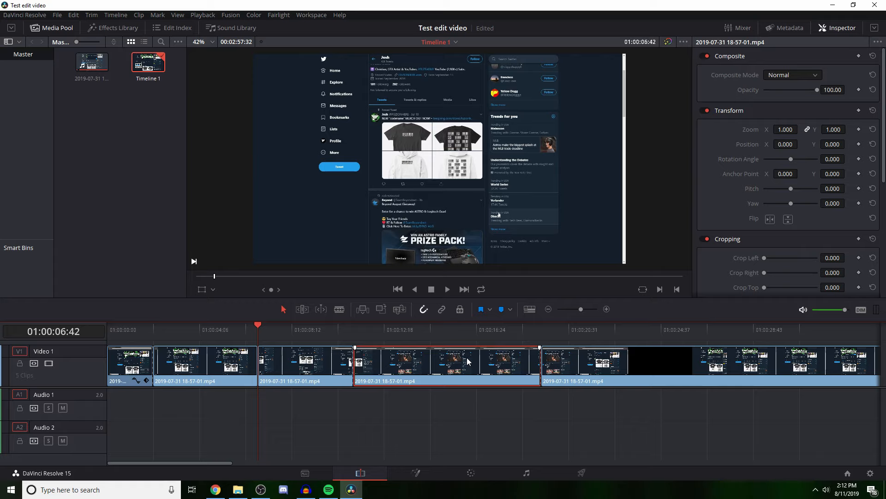
right_click(429, 351)
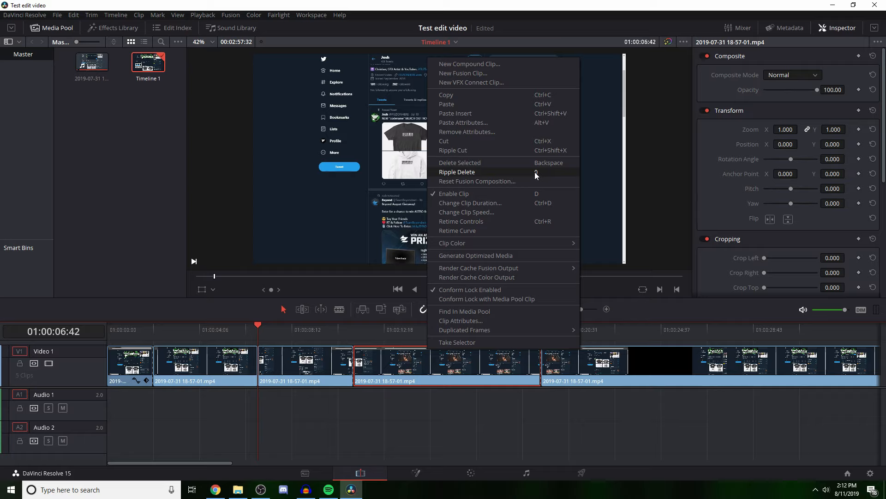
left_click(467, 428)
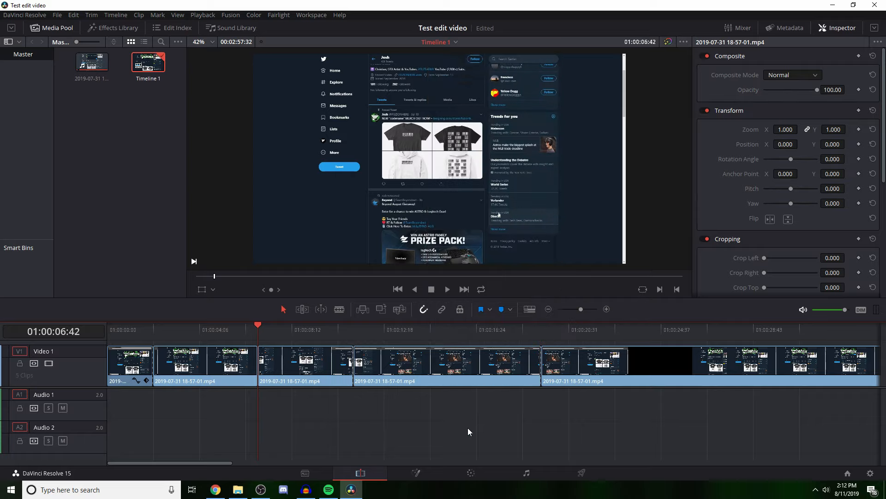
left_click(405, 373)
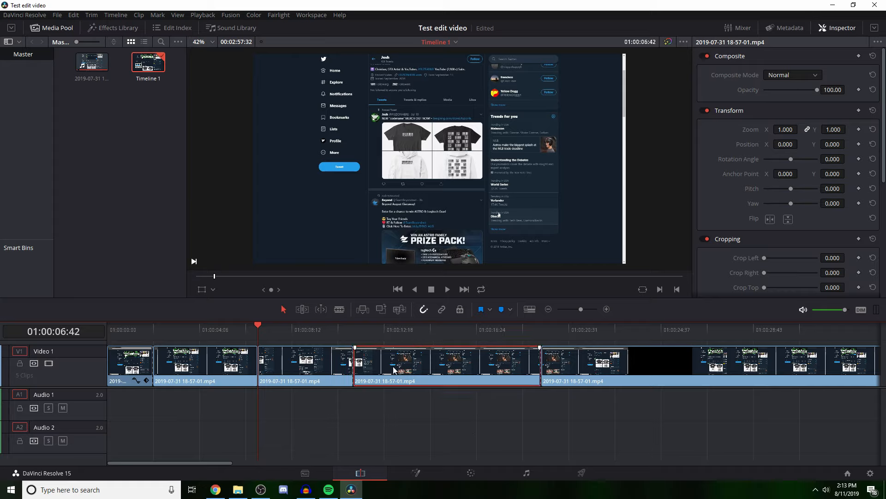
key("Delete")
Step: Split the last segment at about 21 seconds, ripple delete the part from 01:00:10:58 to that cut and scrub across the joins
mouse_move(272, 337)
left_mouse_down()
mouse_move(345, 336)
mouse_move(266, 337)
left_mouse_up()
key("b")
left_click_drag(259, 339, 351, 342)
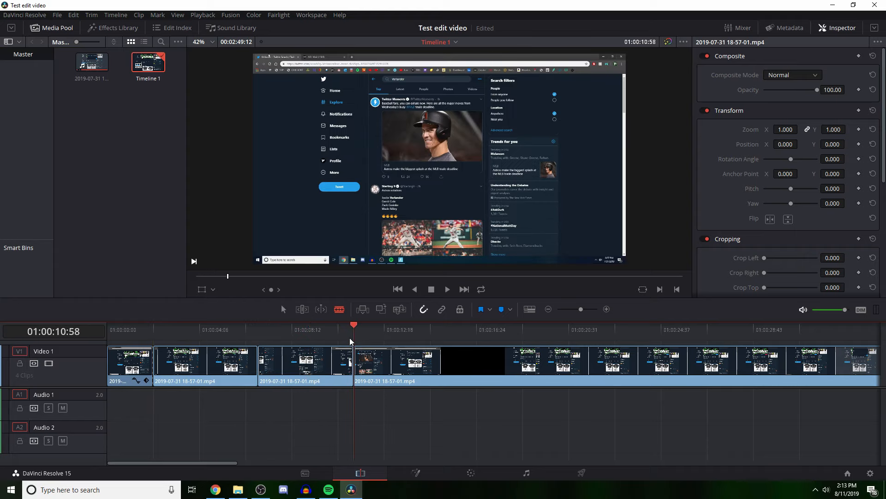
left_click(589, 365)
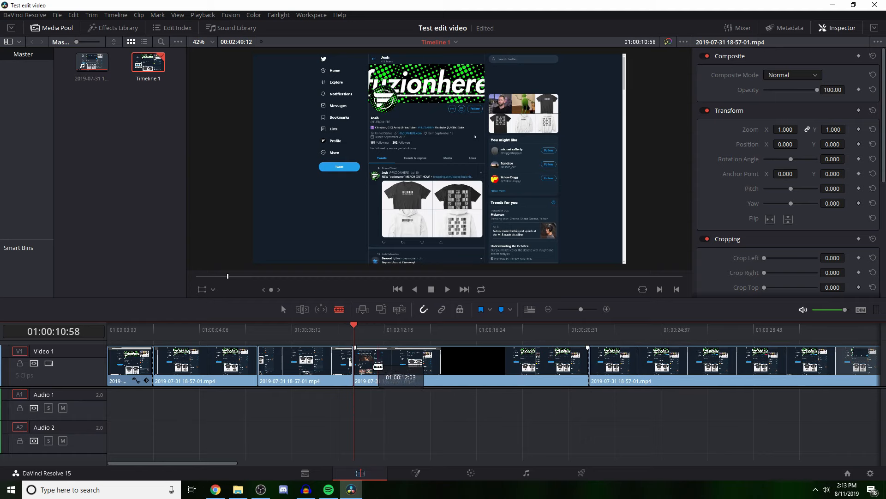
key("a")
left_click(382, 364)
key("Delete")
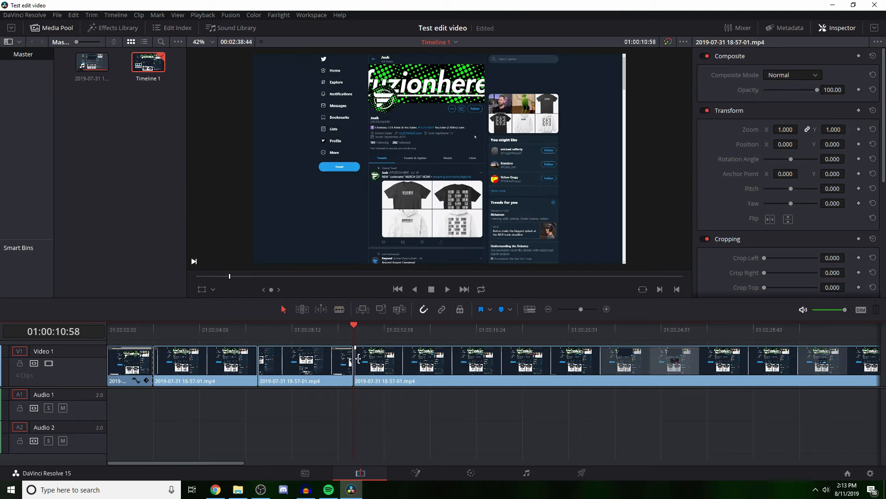
left_click_drag(112, 333, 409, 335)
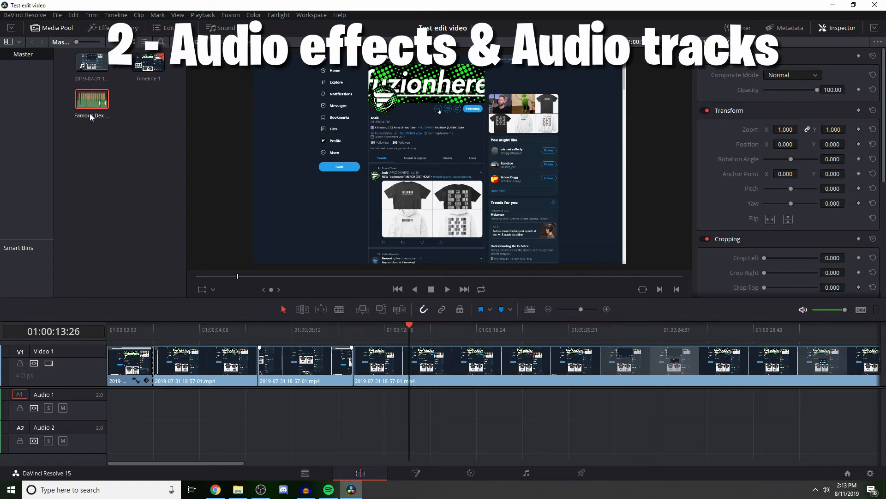
Step: Add the Famous Dex - Japan instrumental MP3 to the Audio 2 track from the timeline start and return the playhead there
left_click_drag(91, 118, 116, 441)
left_click(158, 440)
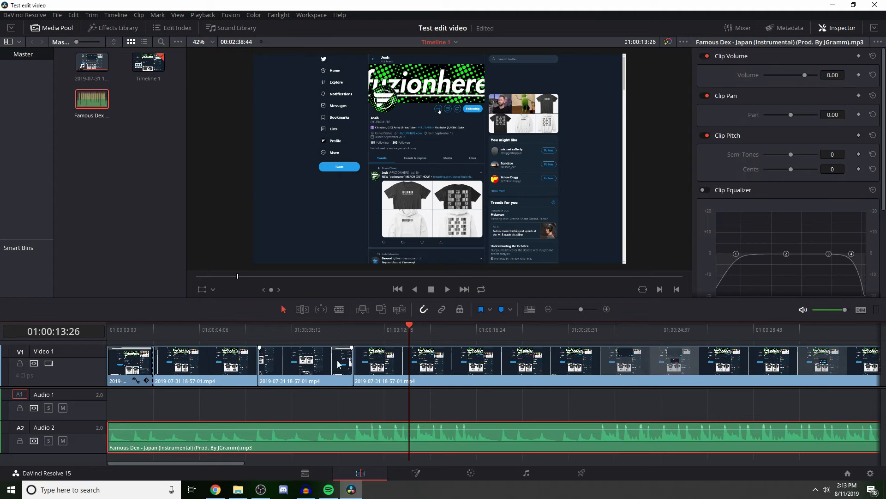
left_click_drag(410, 330, 111, 350)
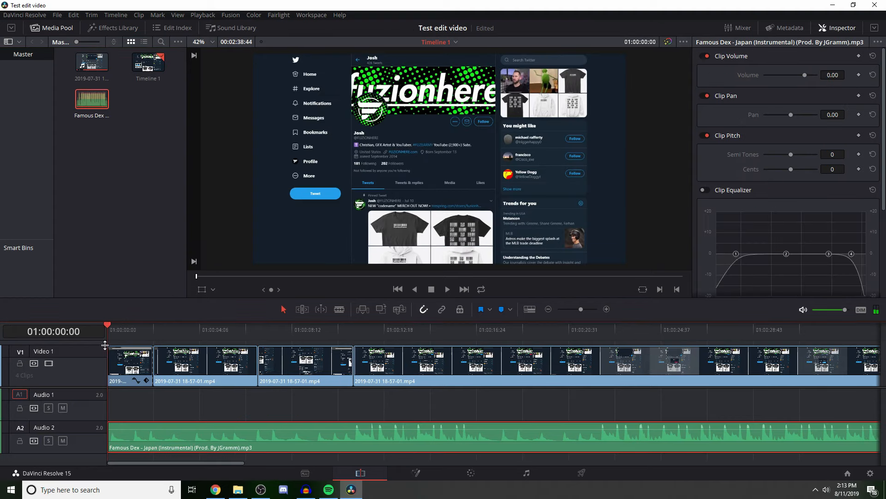
left_click(220, 405)
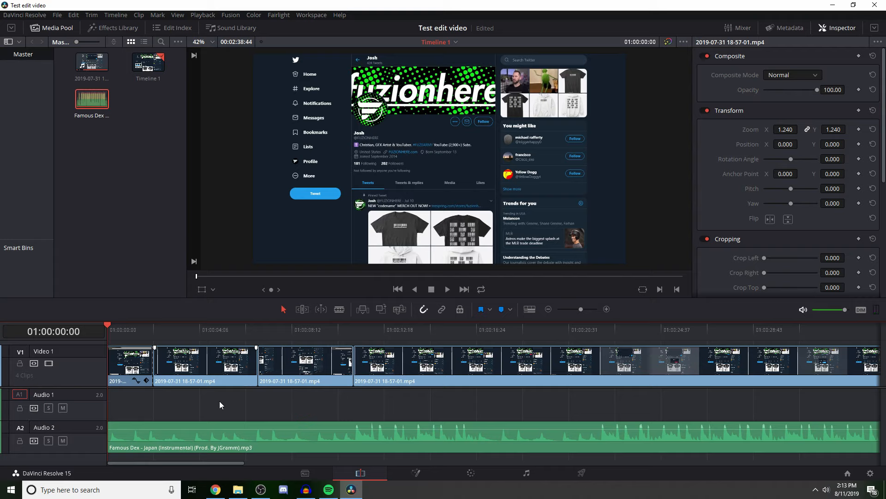
Step: Lower the clip volume of the music on the Audio 2 track to -10.60
left_click(631, 446)
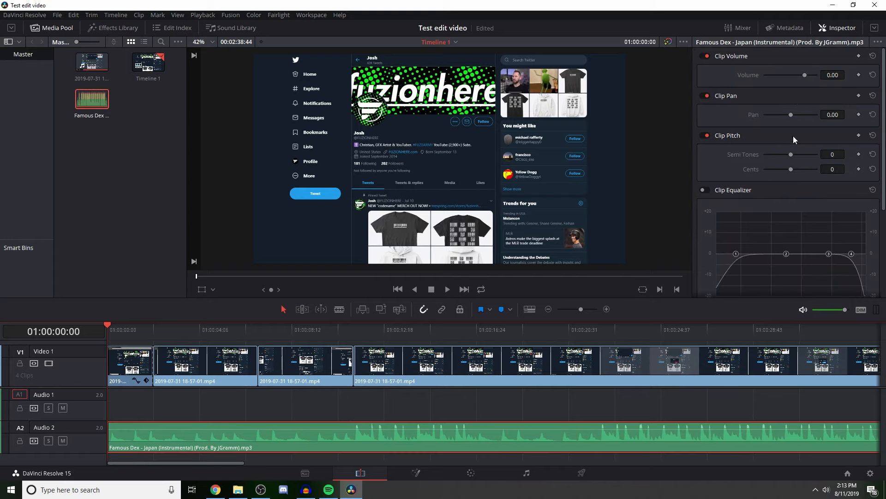
left_click_drag(833, 75, 801, 75)
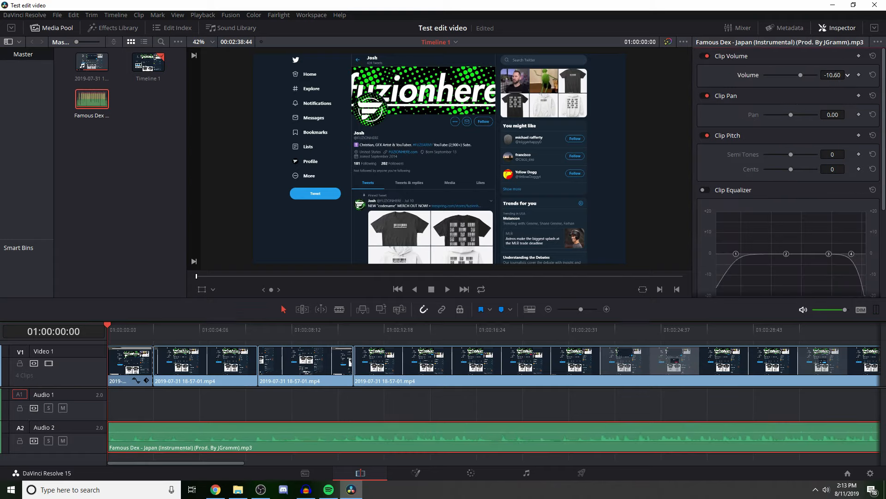
left_click(139, 401)
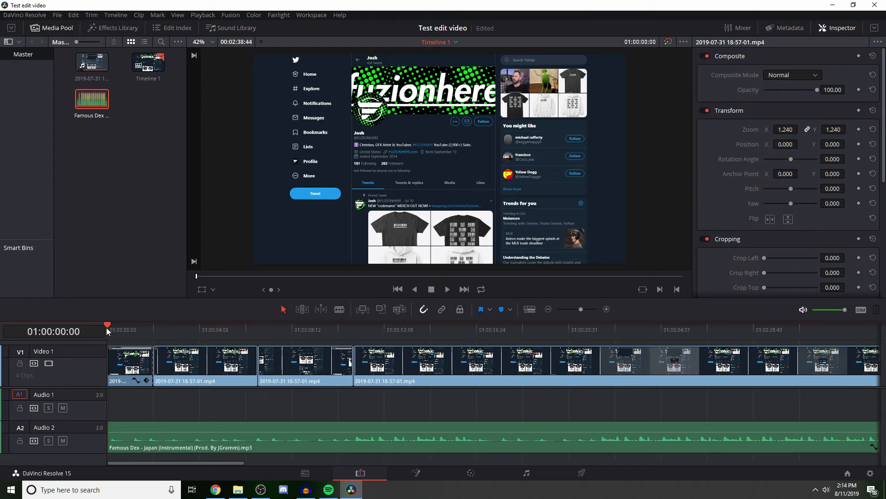
Step: Play the opening second with the lowered music, return to the timeline start and compare the music and video clip settings
left_click(182, 438)
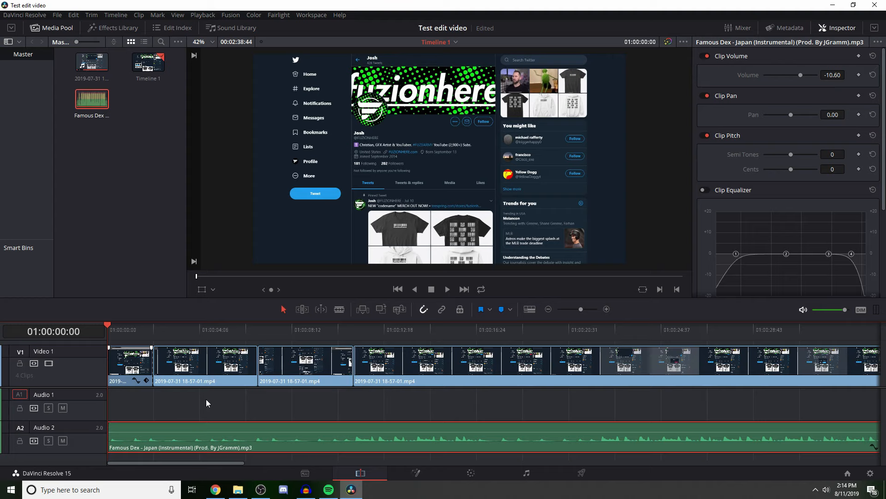
left_click(207, 401)
key("space")
left_click(169, 444)
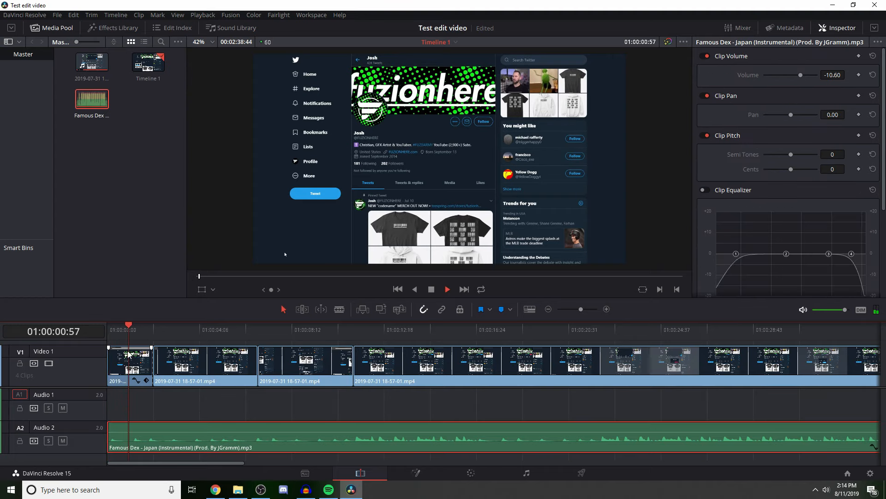
left_click_drag(135, 331, 106, 344)
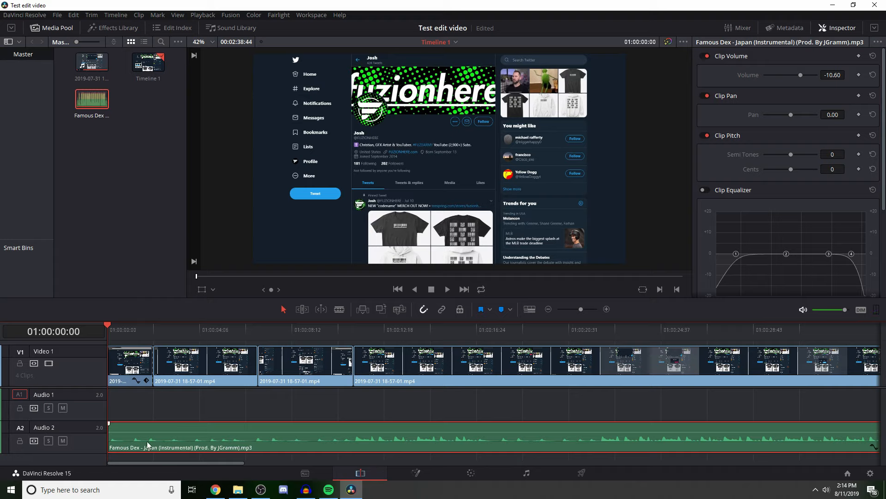
left_click(175, 382)
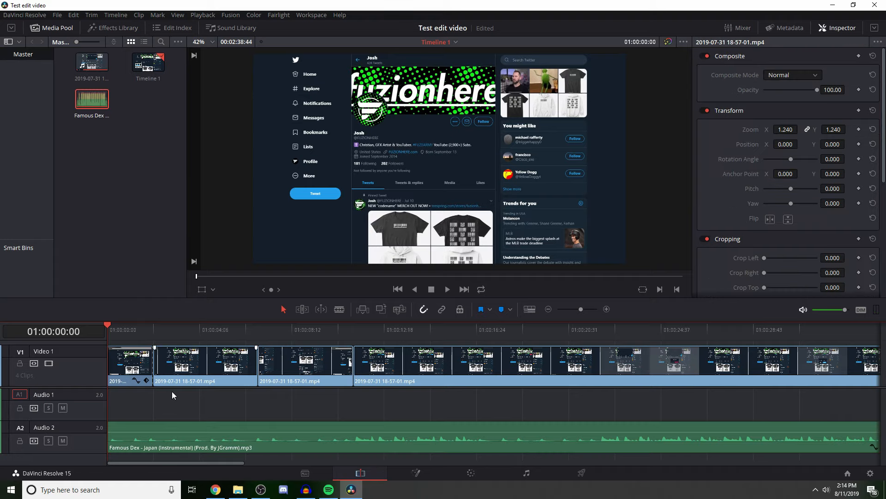
left_click(173, 438)
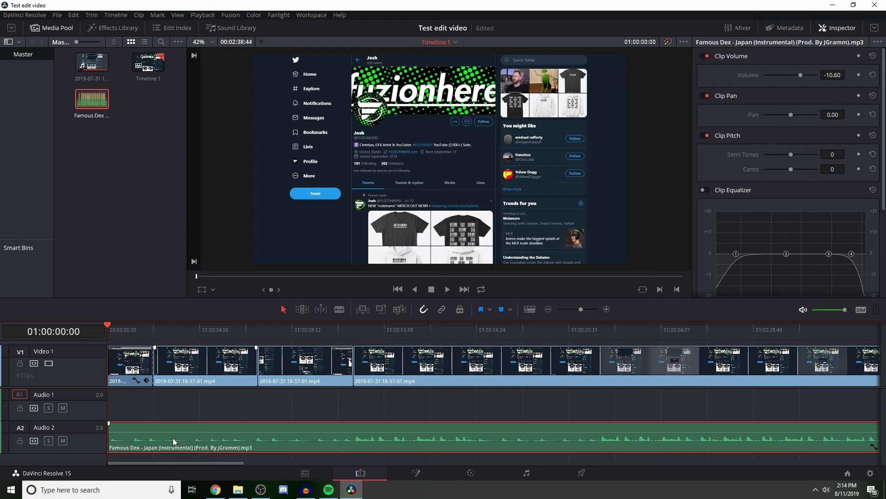
left_click(173, 411)
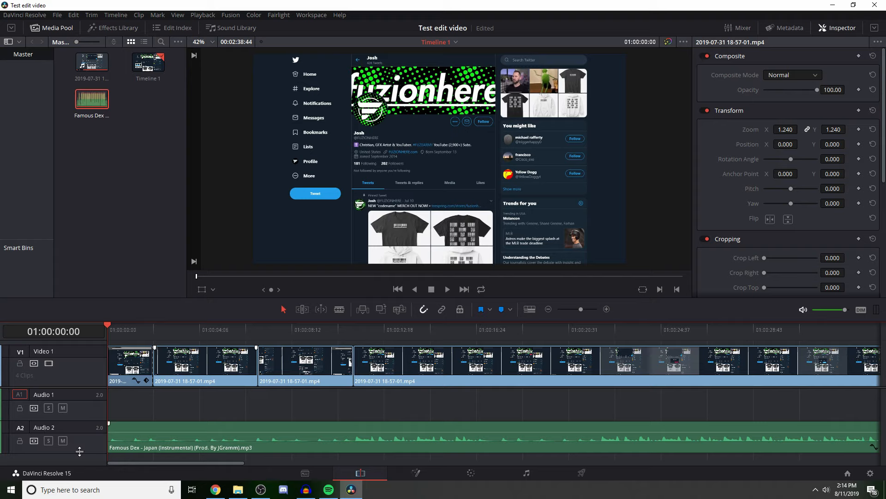
Step: Add a stereo audio track below Audio 2 and move the music clip down onto it, starting at the timeline beginning
right_click(85, 436)
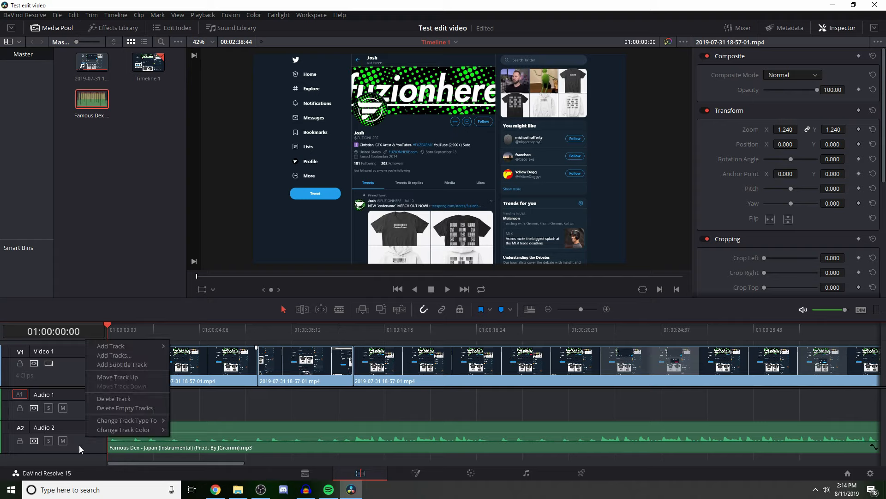
right_click(68, 364)
right_click(49, 429)
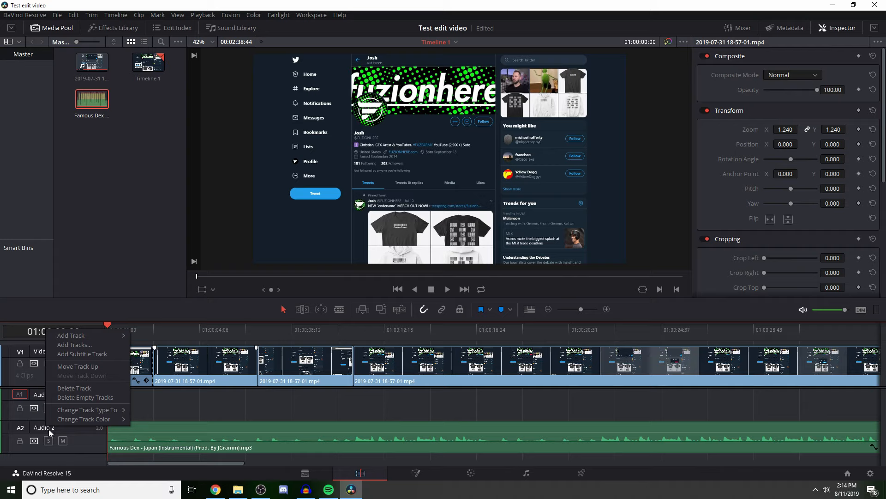
right_click(60, 442)
mouse_move(103, 353)
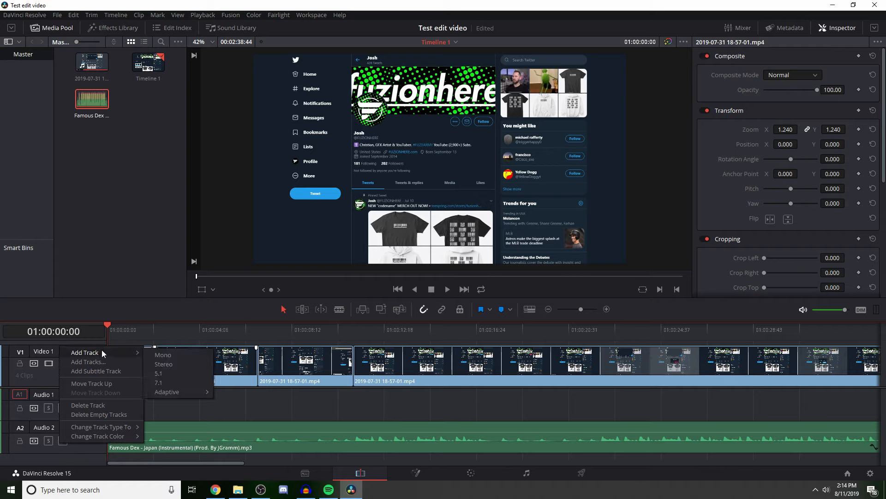
left_click(169, 365)
scroll(65, 451, "down", 1)
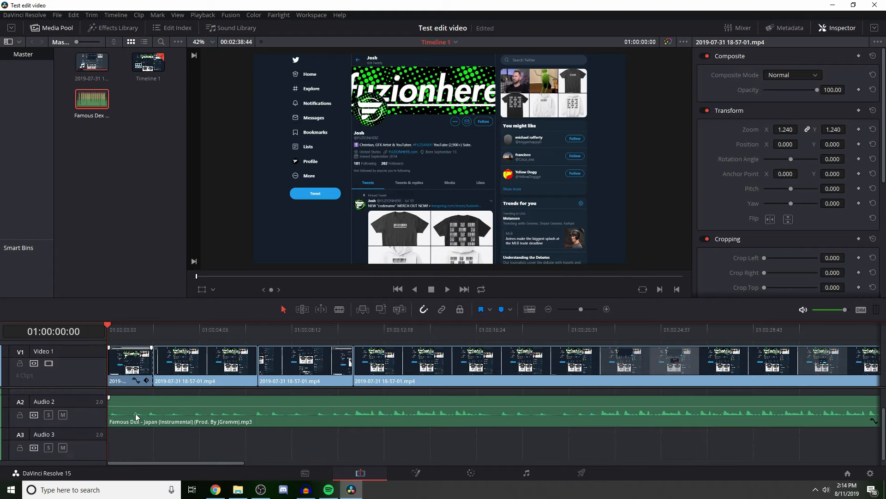
left_click_drag(135, 413, 132, 430)
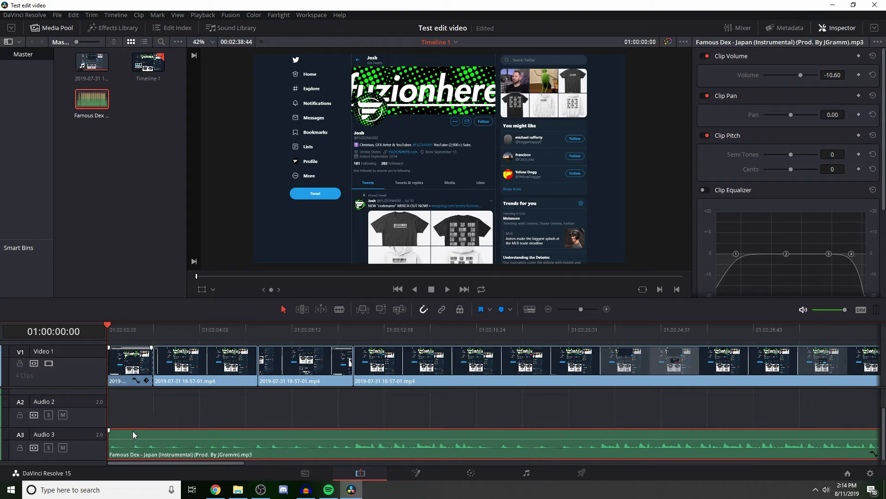
left_click(131, 409)
scroll(87, 433, "up", 1)
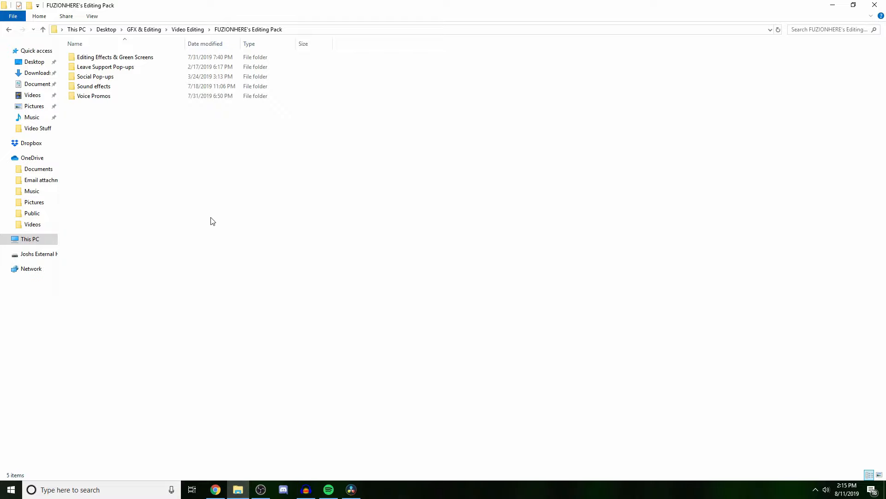
Step: Import the FUZIONHERE's Editing Pack folder from the Video Editing folder into the media pool
right_click(228, 30)
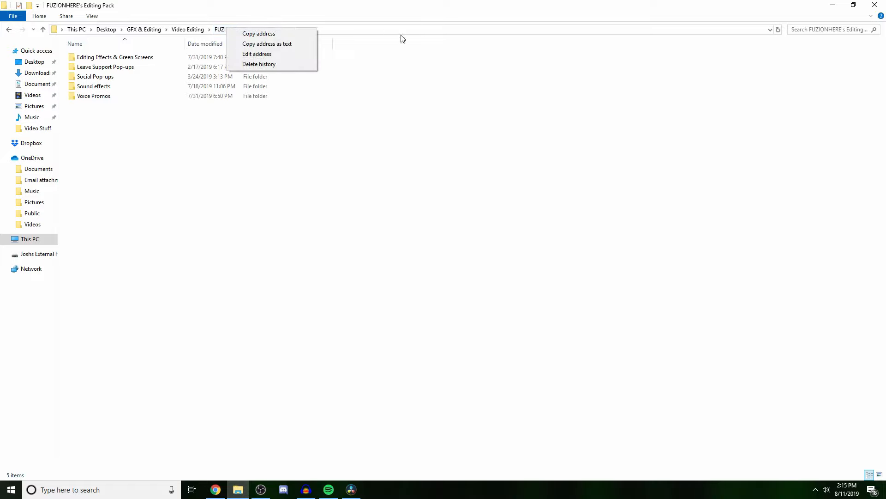
left_click(447, 71)
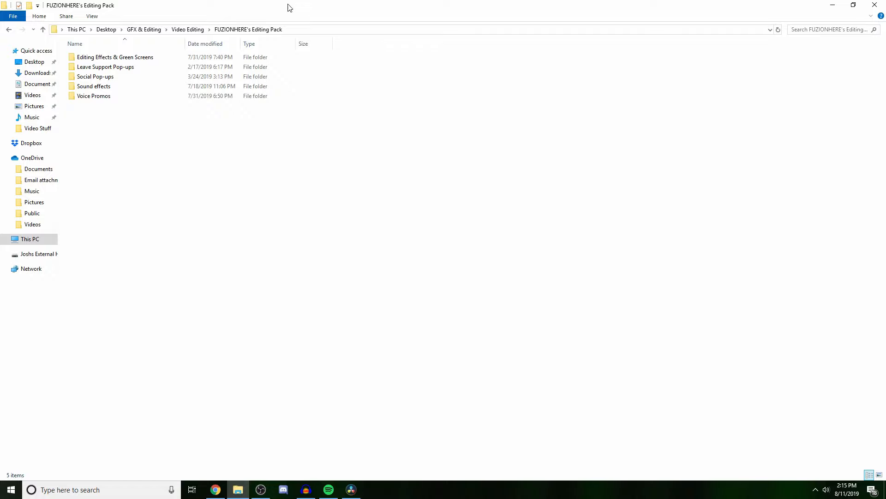
double_click(289, 6)
left_click_drag(289, 6, 504, 37)
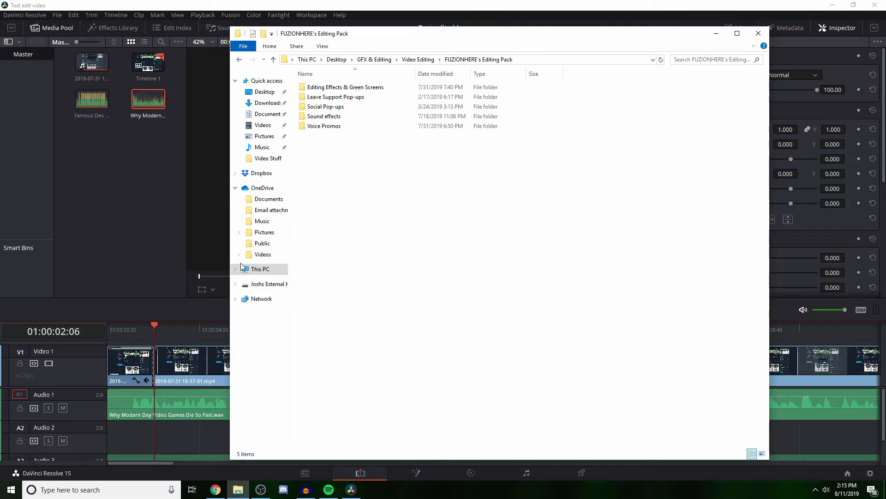
left_click(427, 60)
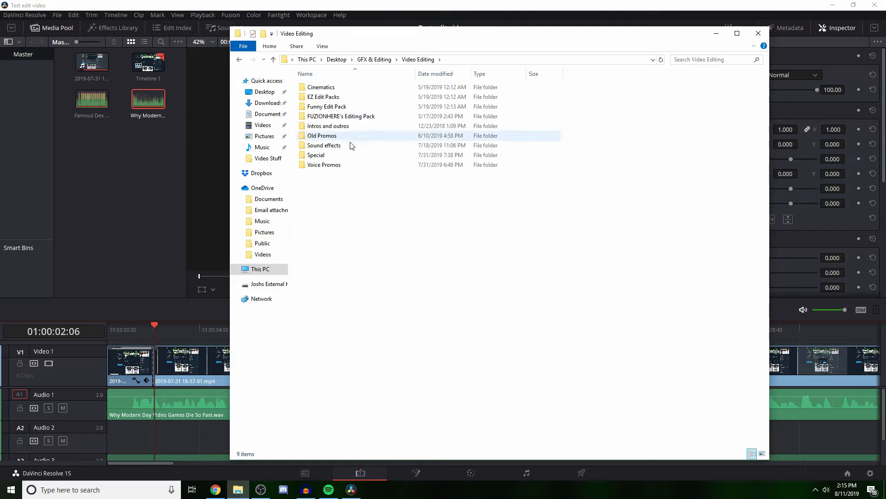
left_click_drag(334, 118, 131, 177)
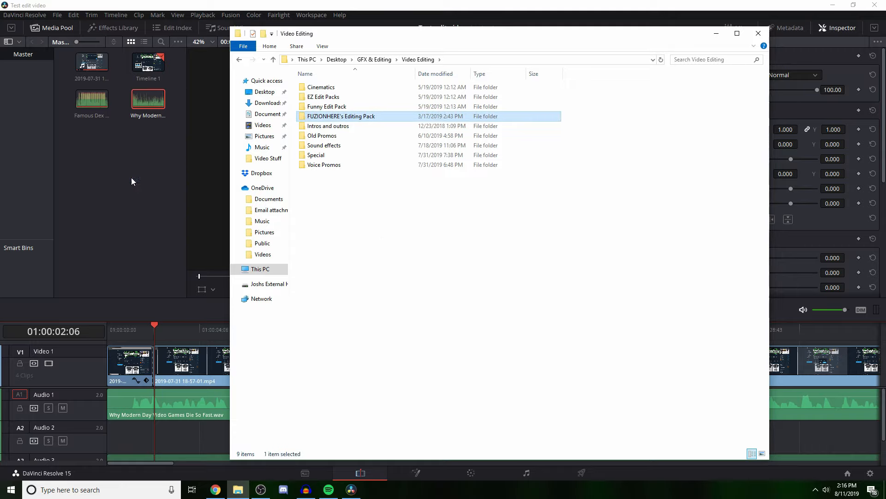
left_click(174, 188)
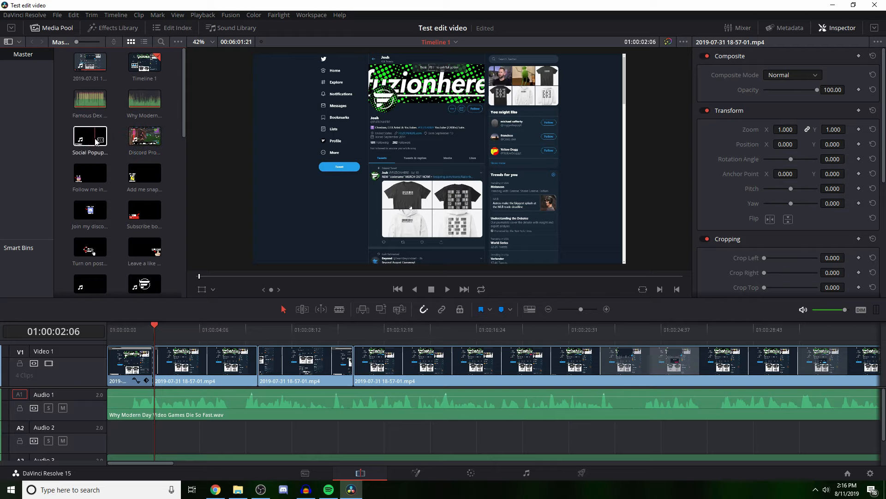
Step: Try placing the Swoosh screen clip from the media pool on the timeline near the first cut, rewind to the start and undo the placement
scroll(95, 141, "down", 1)
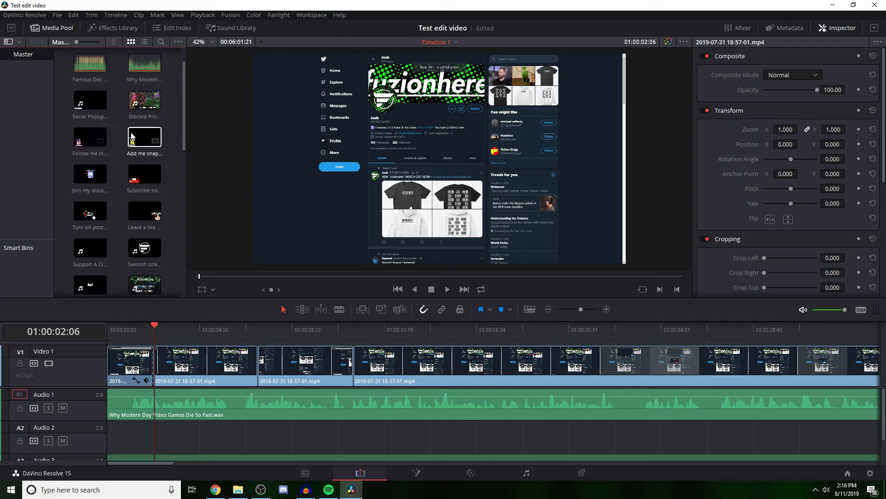
left_click(153, 178)
scroll(93, 178, "down", 1)
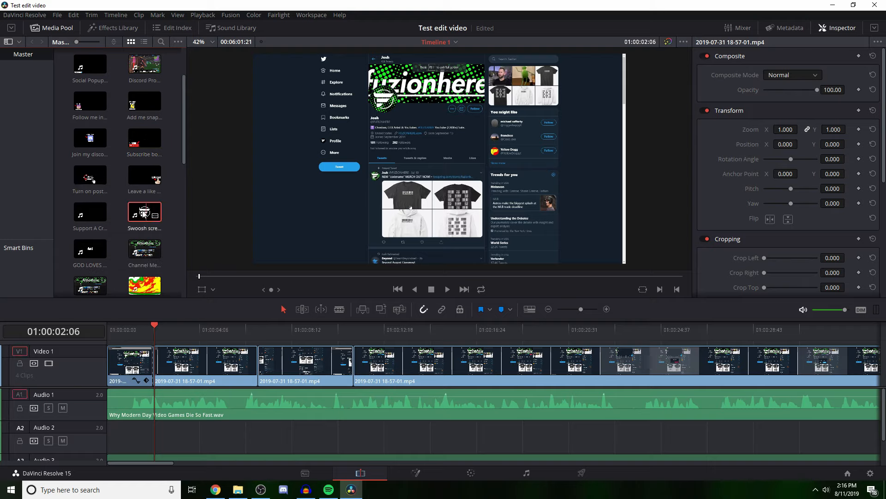
left_click_drag(146, 213, 186, 387)
left_click_drag(157, 335, 105, 337)
key("ctrl+z")
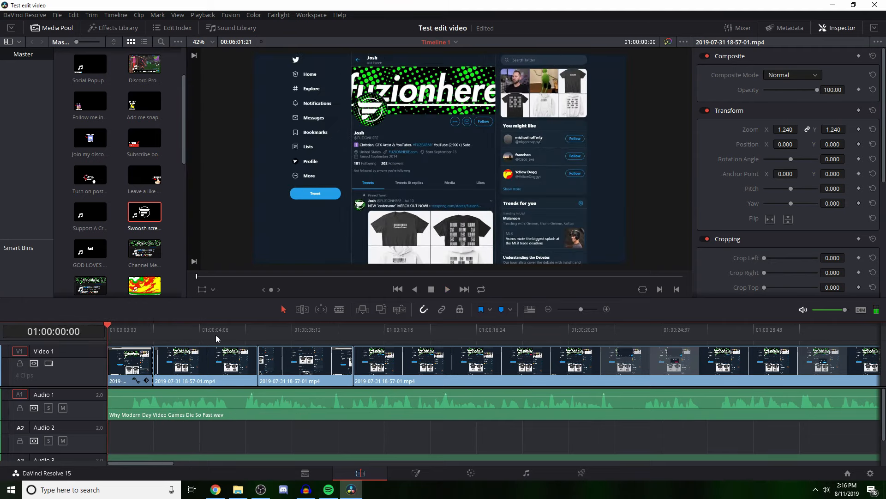
Step: Place the Pop sound effect on Audio 2 at the first cut and the Whoosh sound on the same track near the second cut
scroll(149, 252, "down", 5)
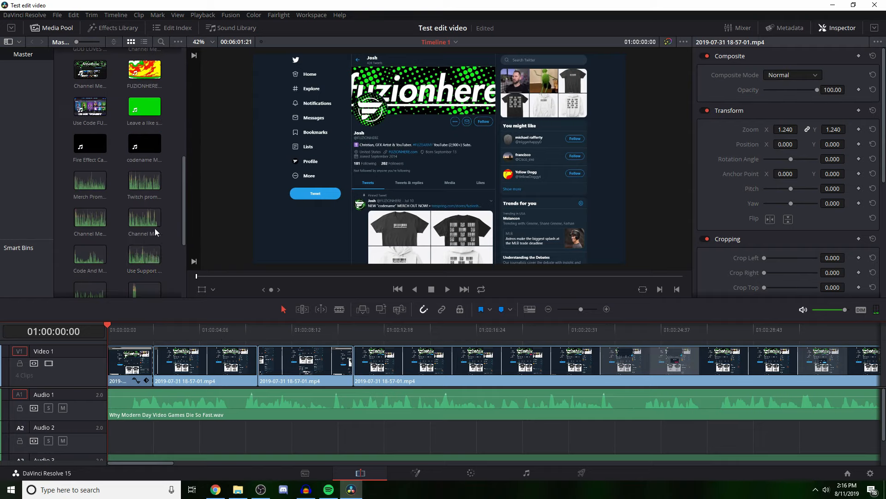
scroll(122, 179, "down", 3)
scroll(137, 193, "down", 1)
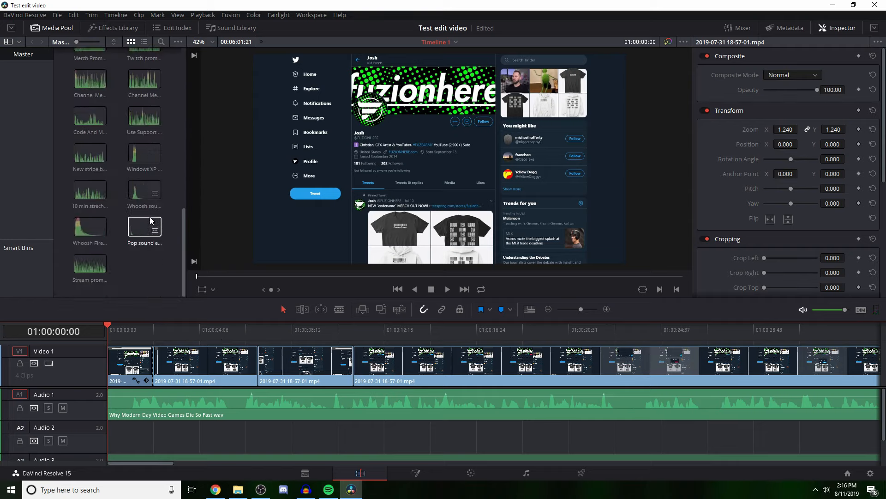
left_click_drag(157, 228, 163, 434)
left_click_drag(144, 190, 249, 436)
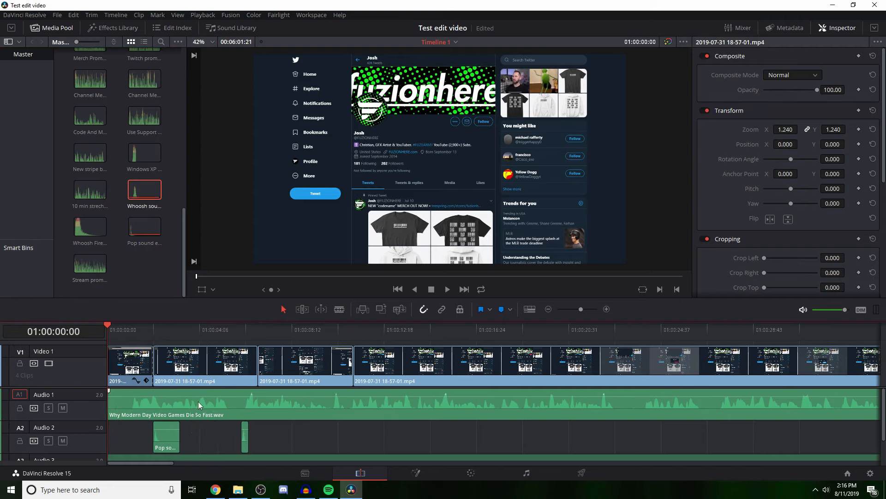
Step: Add a stereo audio track below Audio 3 and move the background music clip down onto Audio 4
scroll(198, 401, "down", 3)
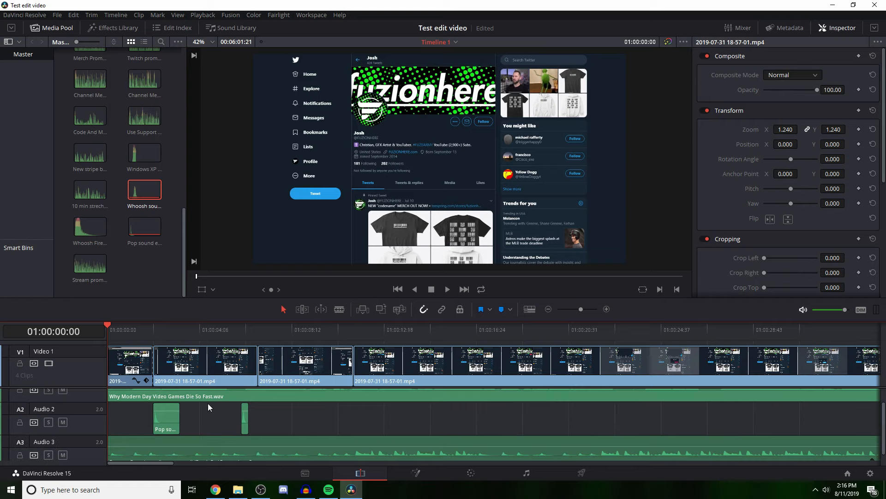
right_click(90, 444)
mouse_move(161, 354)
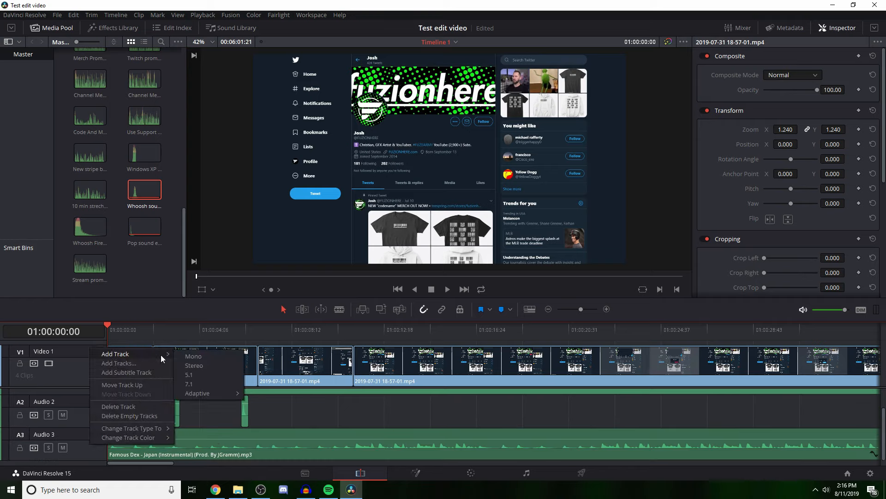
left_click(194, 365)
scroll(178, 450, "down", 1)
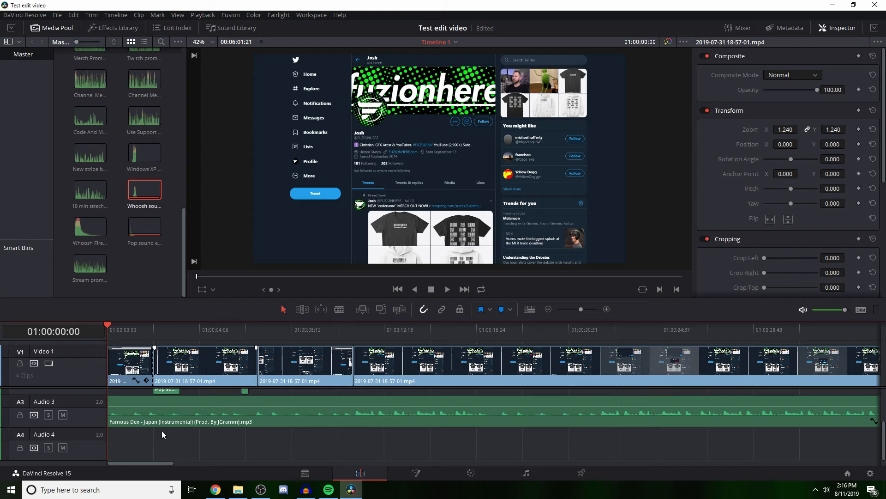
left_click(163, 421)
scroll(162, 421, "up", 2)
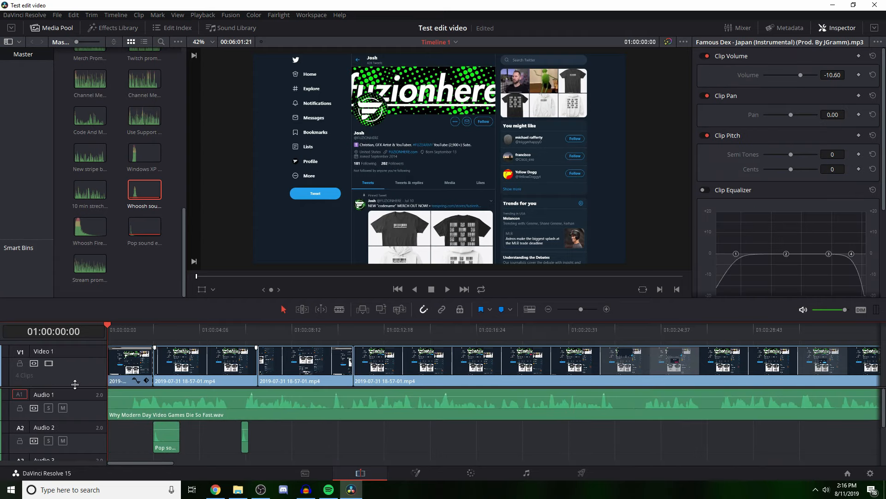
Step: Enlarge the timeline area upward so that more audio tracks fit below Video 1
scroll(75, 384, "down", 1)
left_click(378, 370)
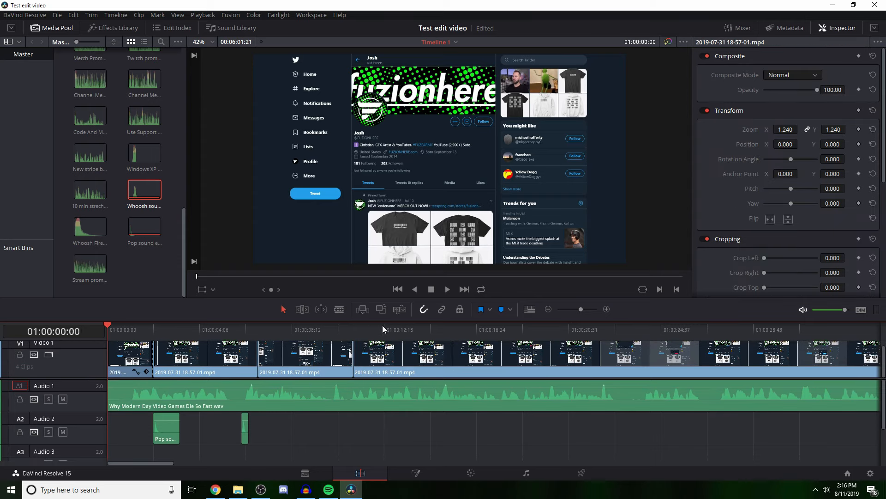
left_click_drag(358, 321, 351, 299)
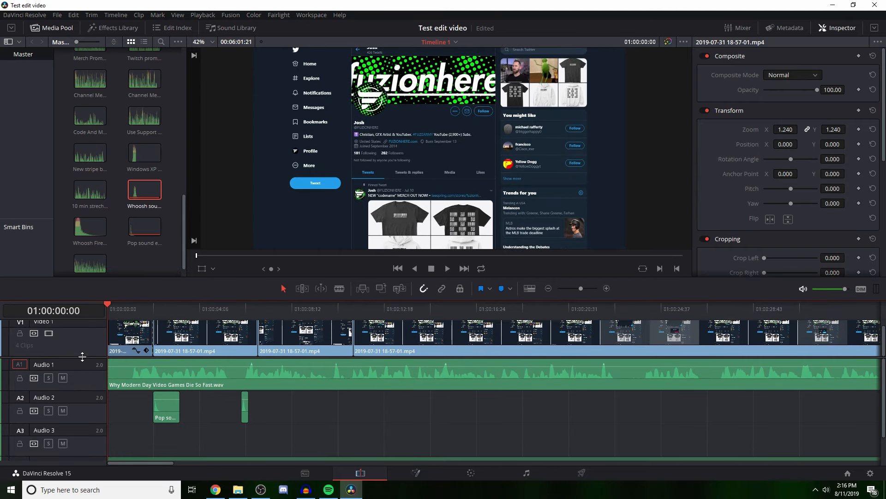
scroll(83, 356, "up", 1)
Step: Play the opening from the timeline start, scrub to the second cut on Video 1 and return to the start
left_click_drag(123, 315, 88, 327)
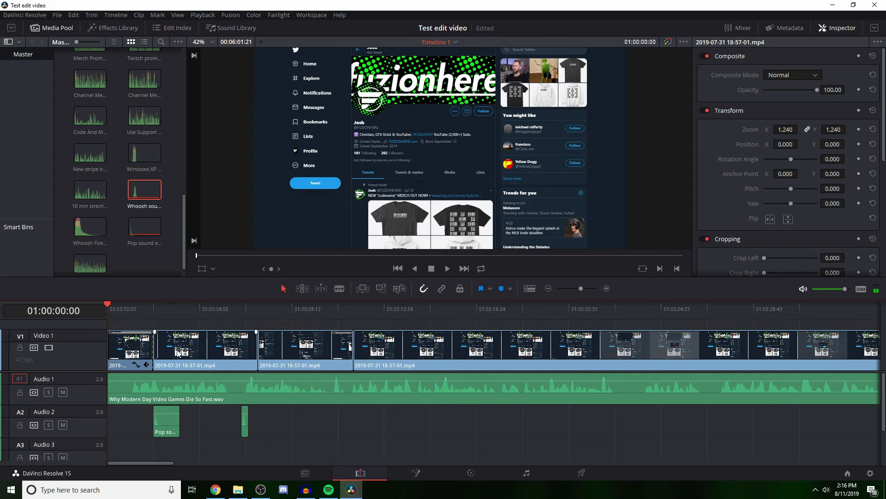
key("space")
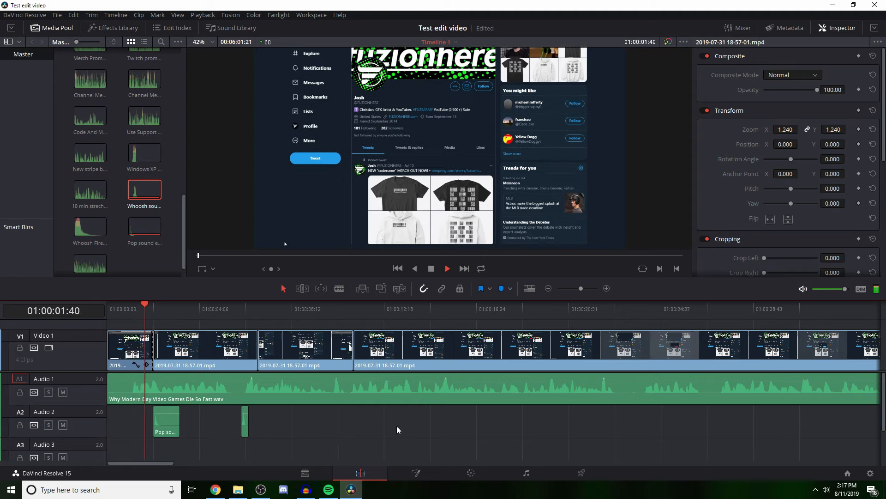
key("space")
left_click_drag(167, 306, 260, 319)
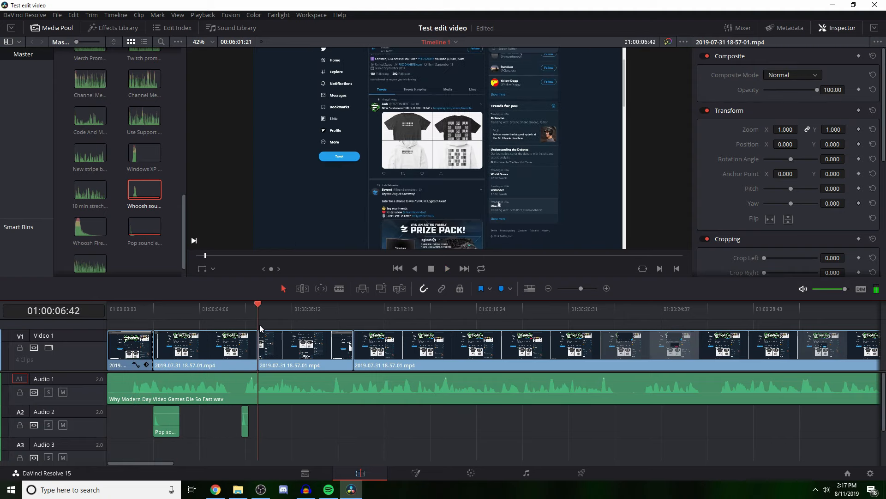
key("Home")
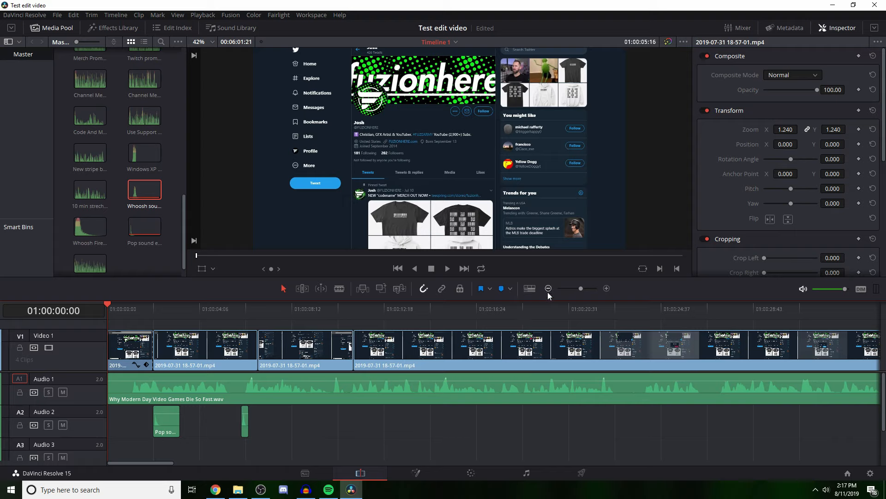
Step: Select the Why Modern Day Video Games Die So Fast.wav clip on Audio 1 and preview its opening second
left_click(145, 267)
scroll(152, 256, "up", 10)
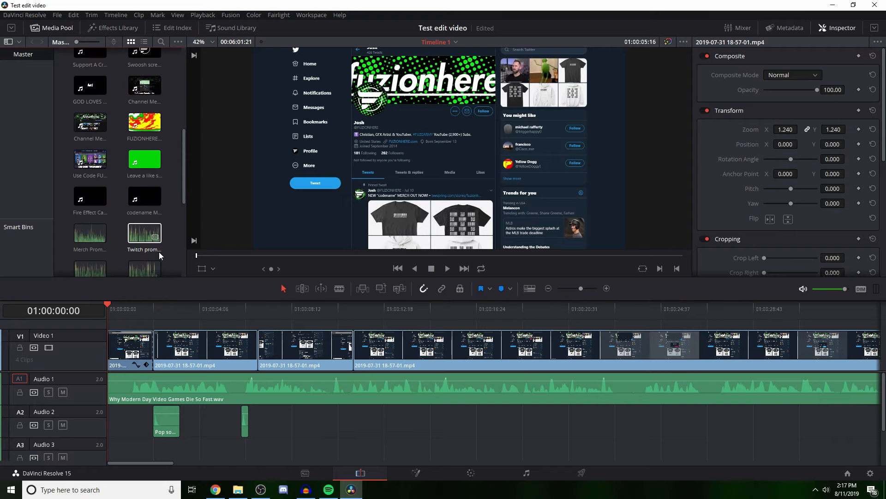
left_click(161, 392)
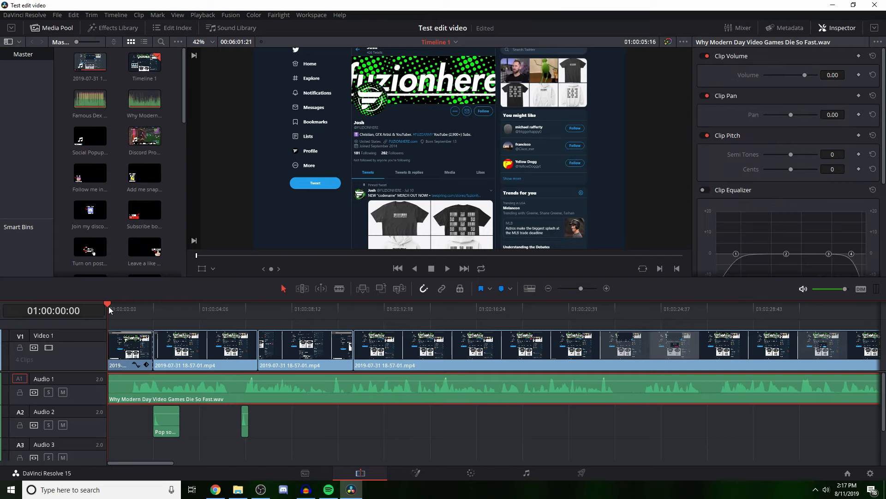
mouse_move(116, 309)
left_mouse_down()
mouse_move(132, 317)
mouse_move(146, 309)
mouse_move(129, 310)
left_mouse_up()
key("space")
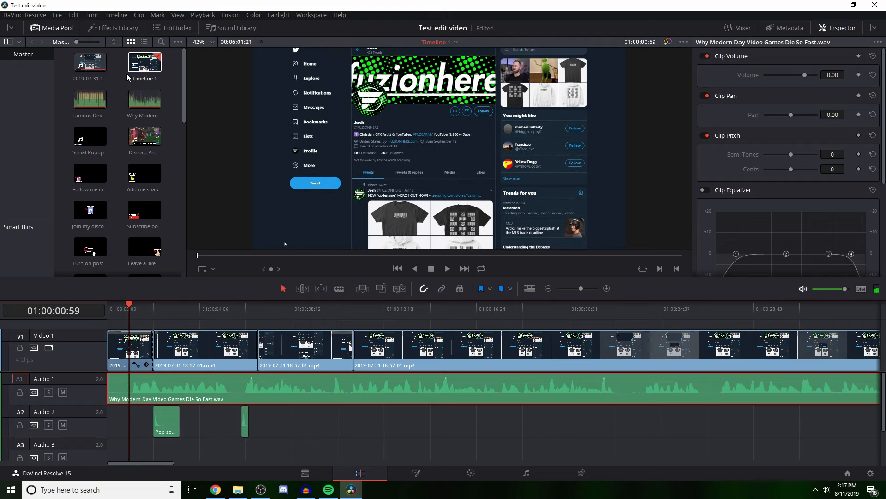
Step: Apply the FairlightFX Pitch effect to the voice clip on Audio 1, raise its semitones, check the opening and undo the effect
left_click(120, 29)
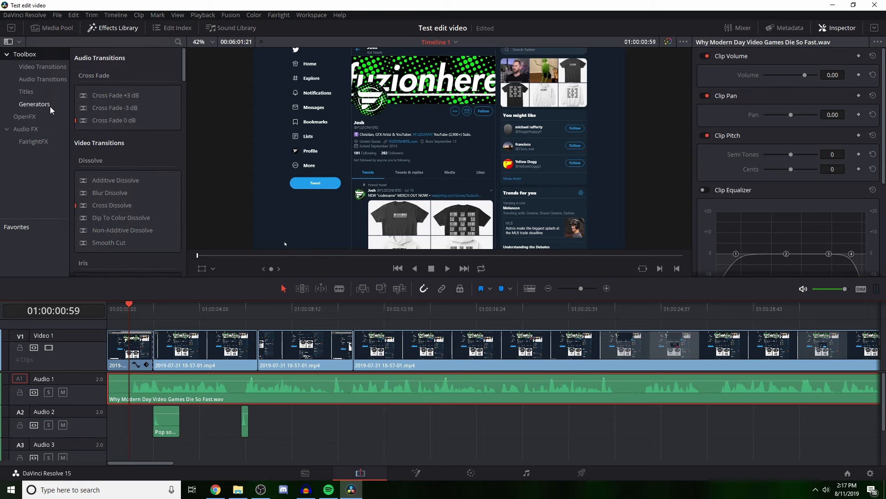
left_click(34, 129)
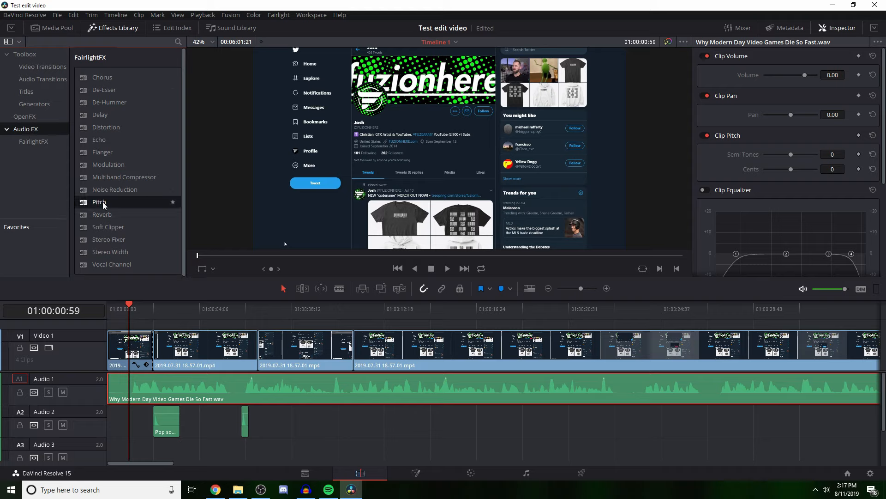
left_click_drag(103, 202, 143, 381)
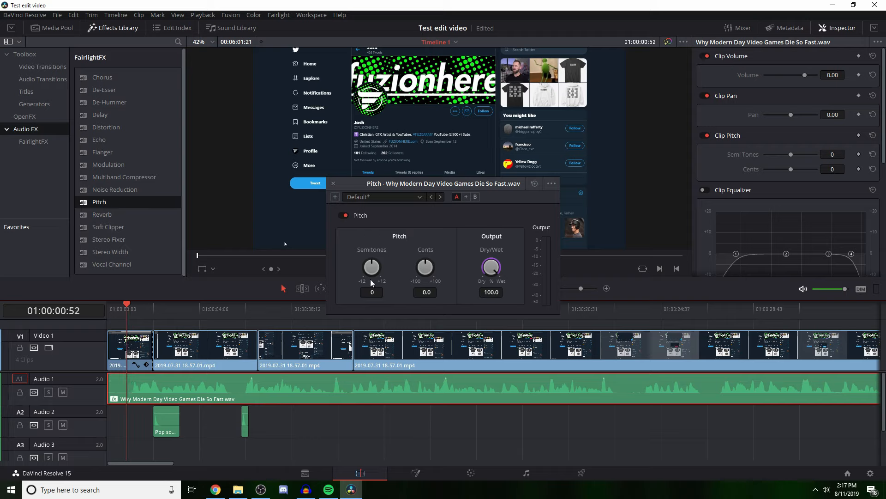
left_click_drag(371, 280, 553, 286)
left_click(333, 183)
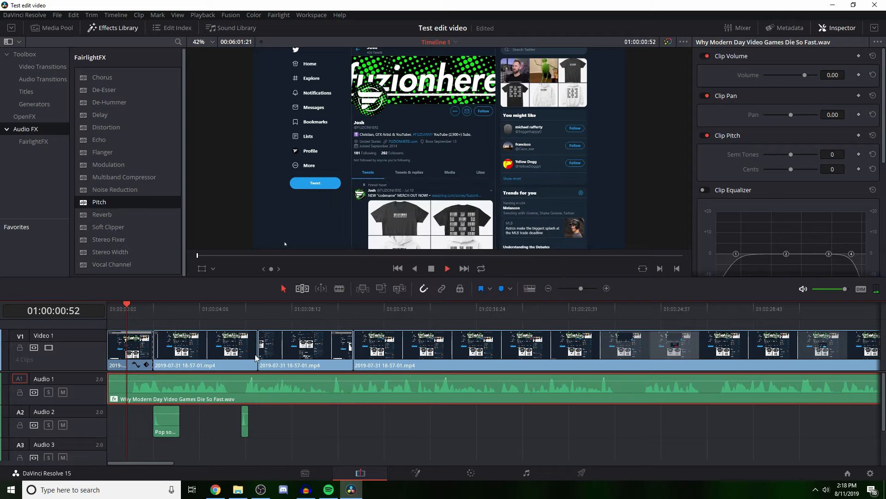
left_click_drag(152, 315, 122, 324)
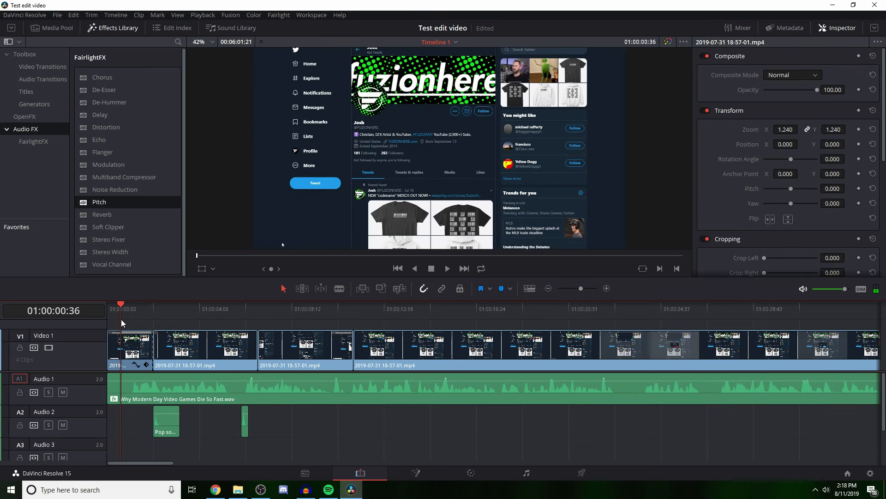
key("ctrl+z")
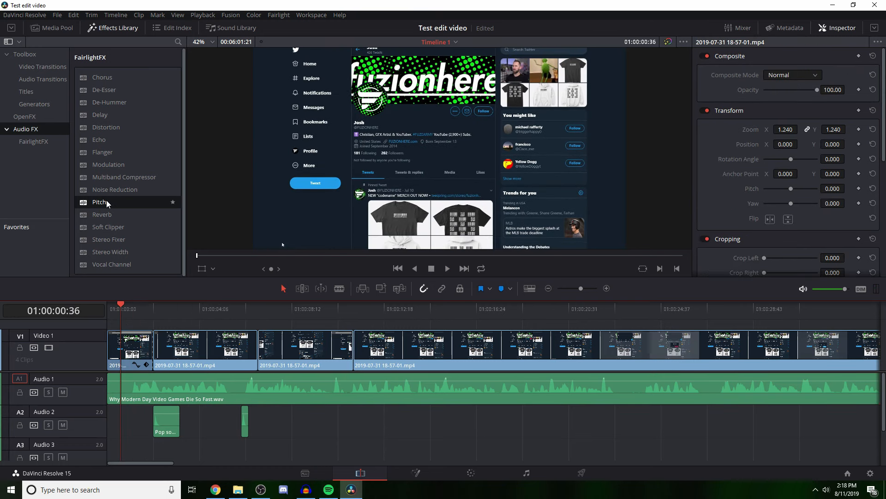
Step: Apply the Pitch effect to the voice clip again with Semitones at -2 and Cents at -19.2, then close its settings
left_click_drag(107, 204, 152, 389)
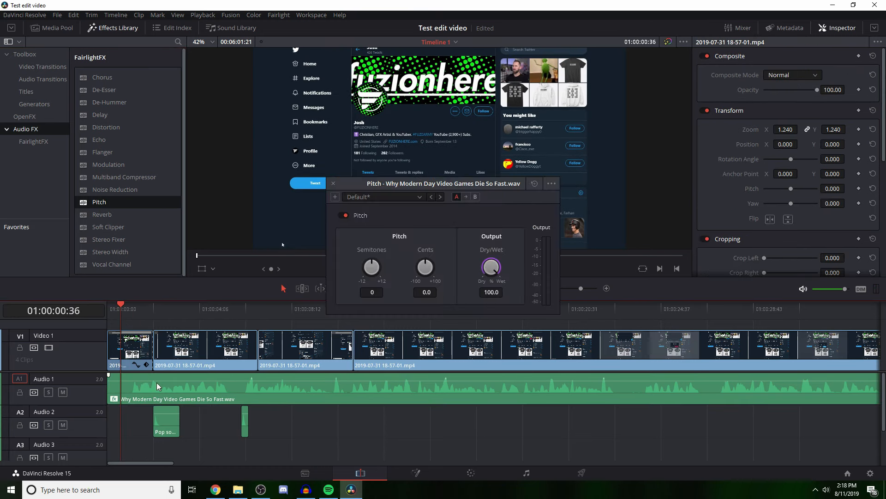
left_click(333, 184)
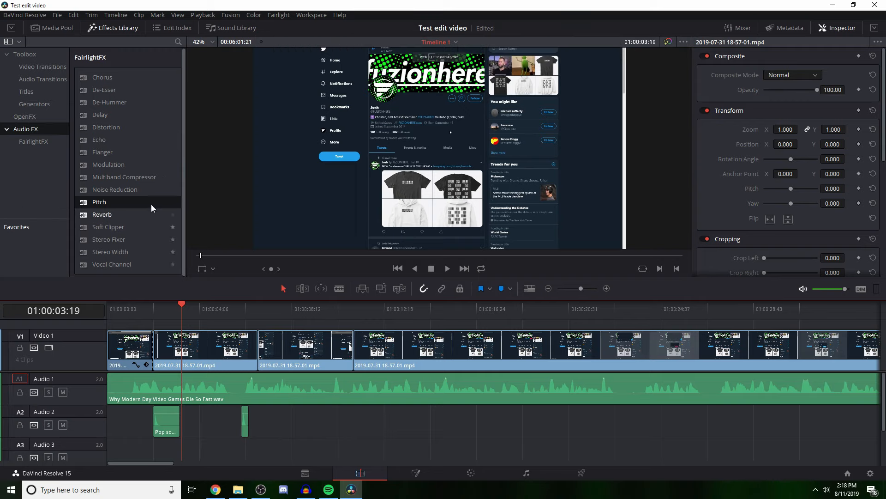
Step: Try to apply the OpenFX Film Grain filter to the third clip on Video 1 and decline the upgrade
left_click(24, 118)
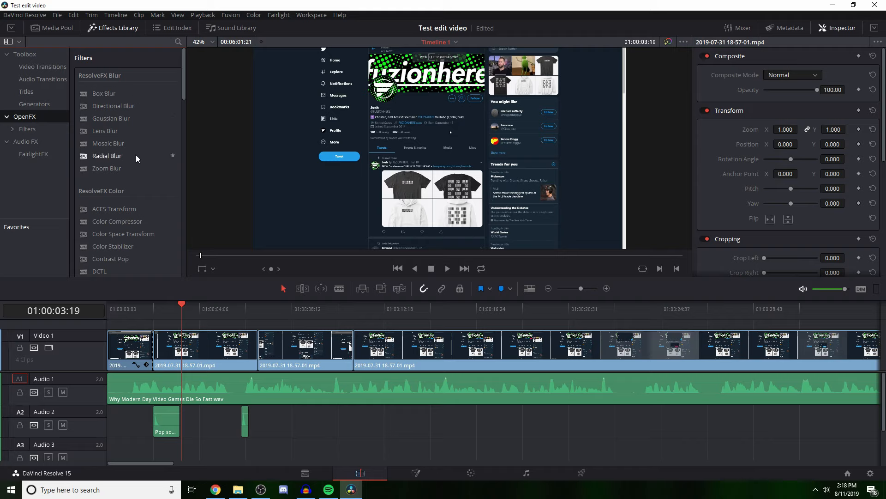
scroll(143, 179, "down", 3)
scroll(143, 179, "down", 6)
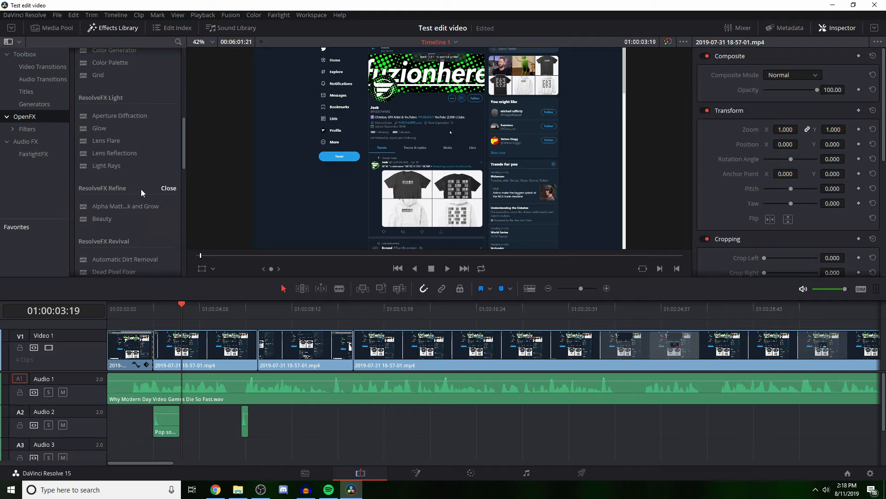
scroll(134, 164, "down", 1)
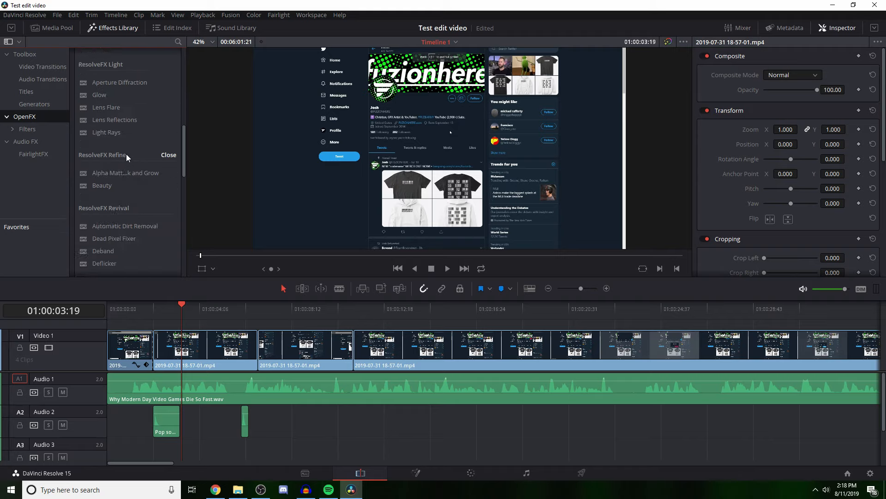
scroll(122, 134, "down", 10)
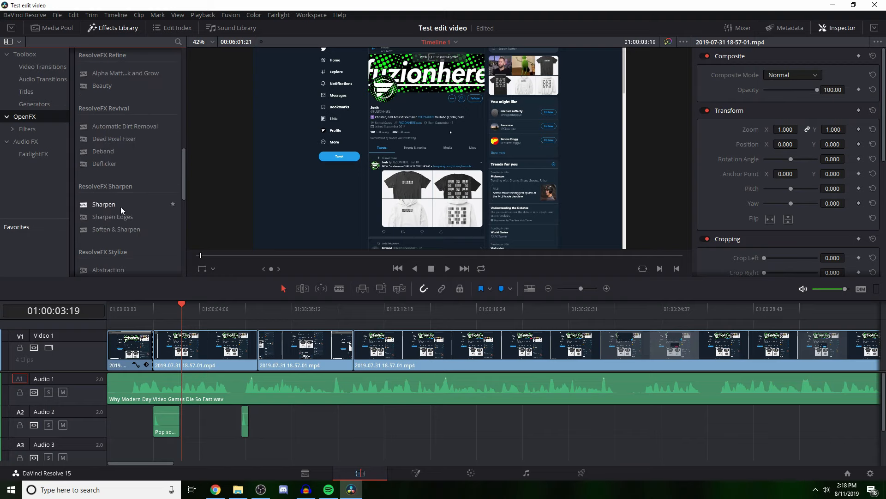
left_click_drag(119, 204, 278, 347)
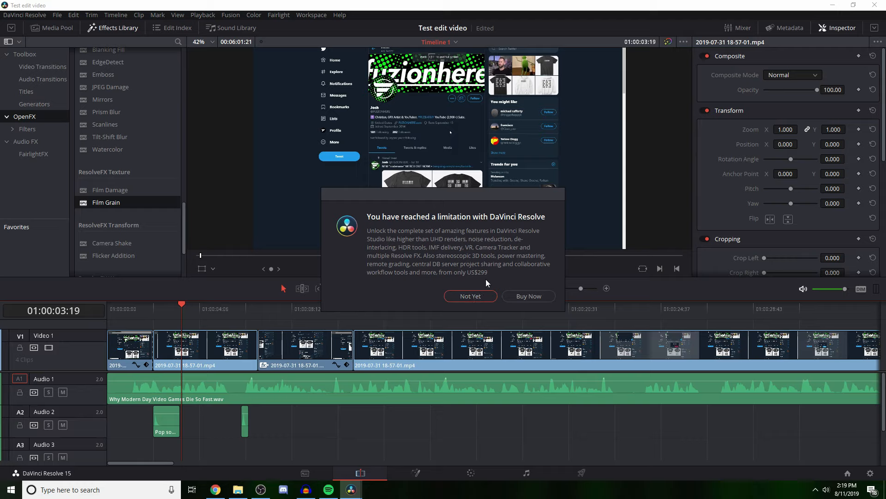
left_click(464, 297)
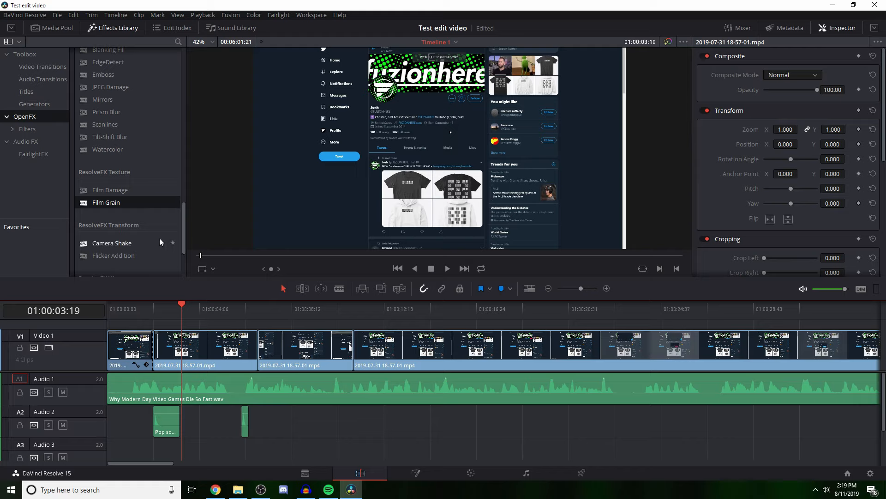
Step: Apply the OpenFX Camera Shake filter to the second clip on Video 1 and play the clip briefly to preview the shake
left_click(115, 203)
scroll(125, 208, "down", 2)
left_click(99, 210)
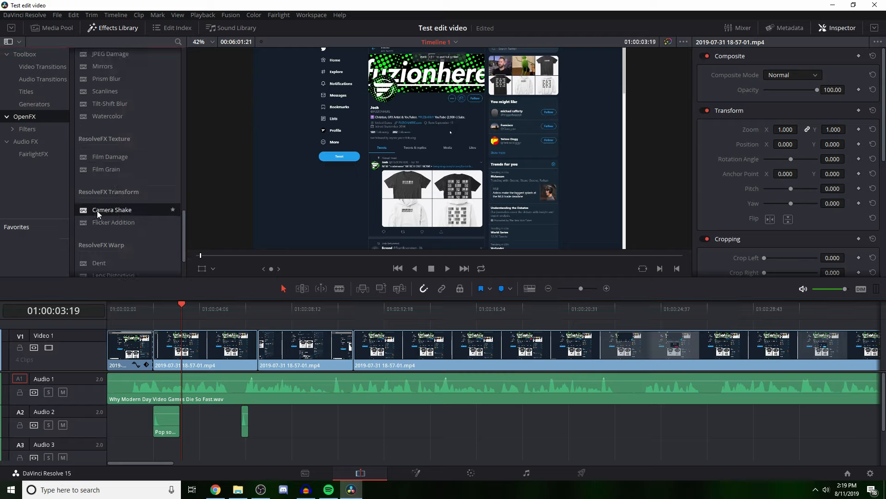
left_click_drag(112, 210, 193, 342)
left_click(165, 306)
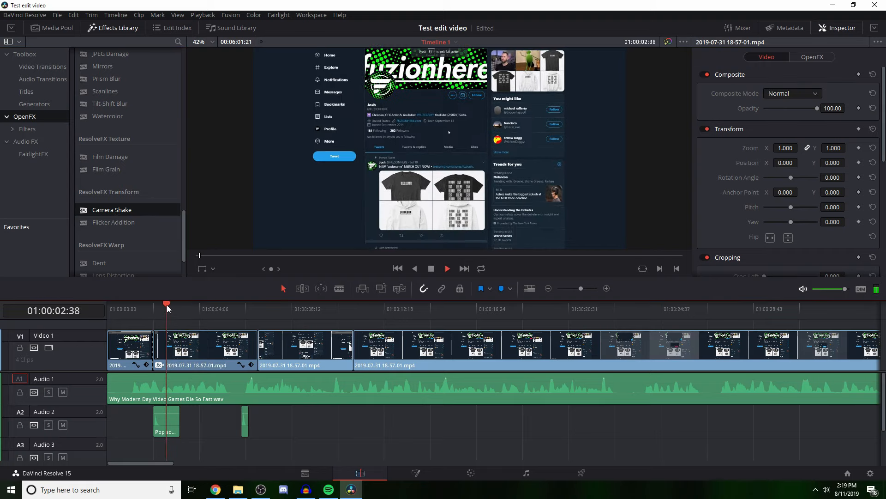
key("space")
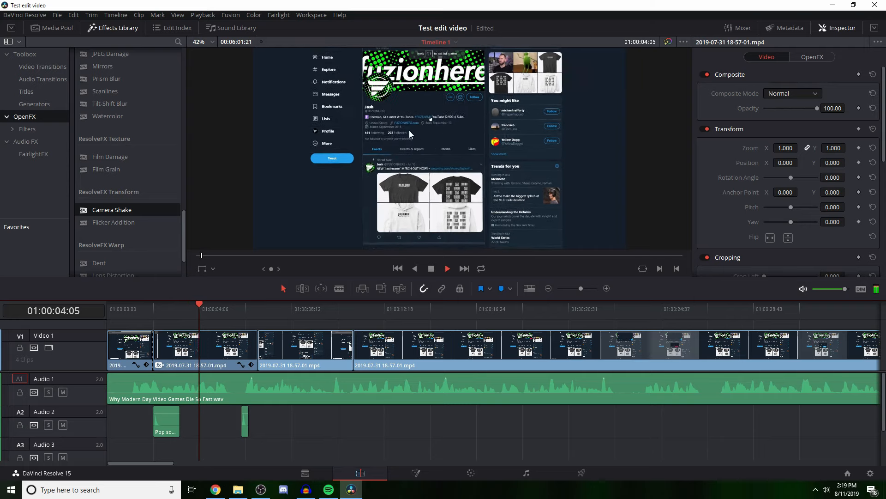
key("space")
Step: Apply the Waviness filter to the third clip on Video 1 and scrub to 01:00:07:51 to preview it
scroll(124, 248, "down", 3)
left_click_drag(103, 264, 287, 344)
left_click_drag(218, 308, 283, 310)
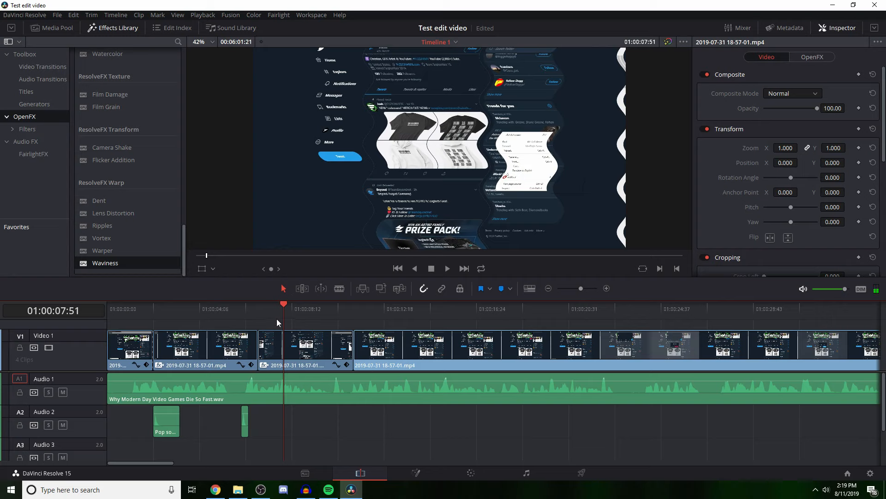
Step: Undo the Waviness and Camera Shake effects on Video 1 and bring back the Media Pool
key("ctrl+z")
left_click(164, 312)
key("ctrl+z")
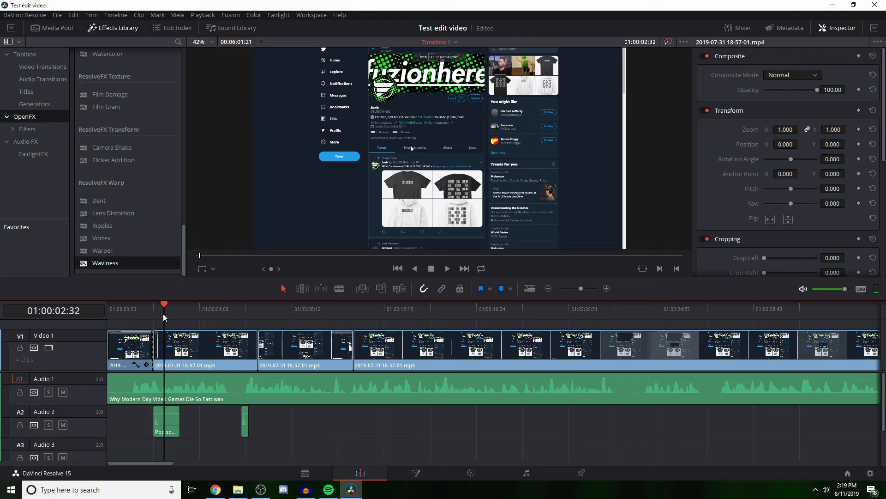
scroll(145, 205, "up", 10)
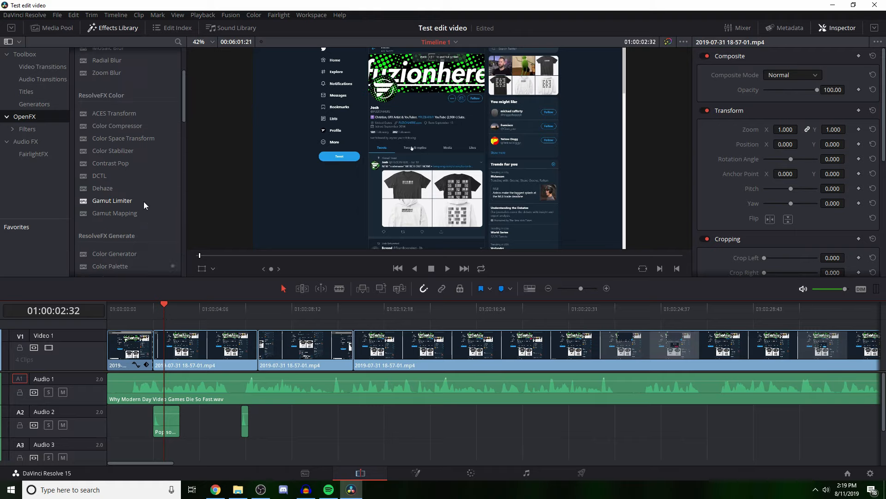
scroll(145, 205, "up", 3)
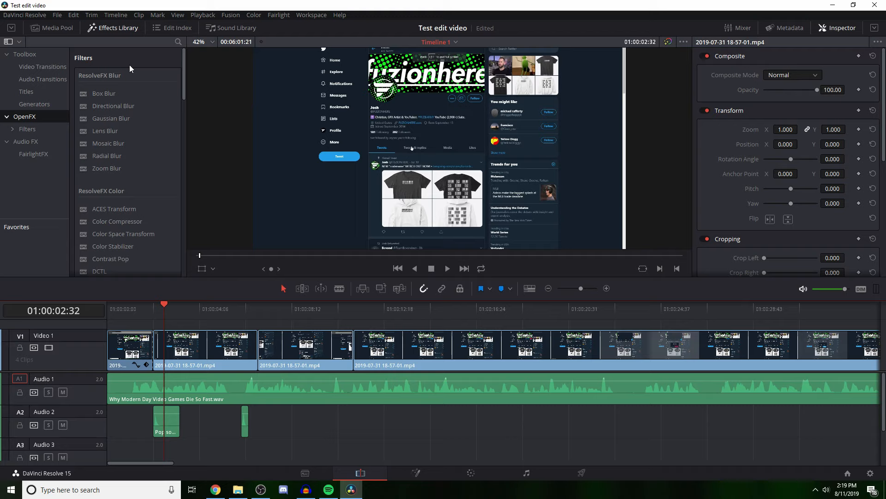
left_click(51, 28)
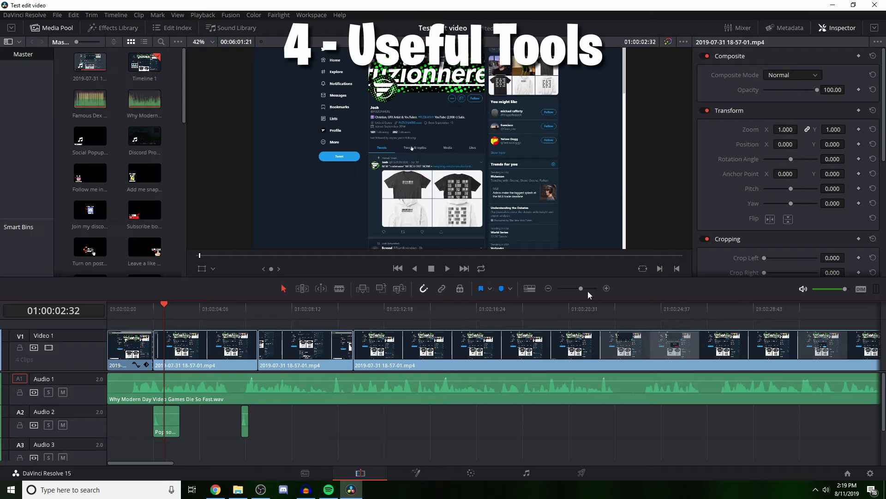
Step: Enlarge the timeline to frame-level detail, activate the Blade tool and place the playhead at 01:00:02:25
mouse_move(581, 290)
left_mouse_down()
mouse_move(561, 288)
mouse_move(596, 285)
left_mouse_up()
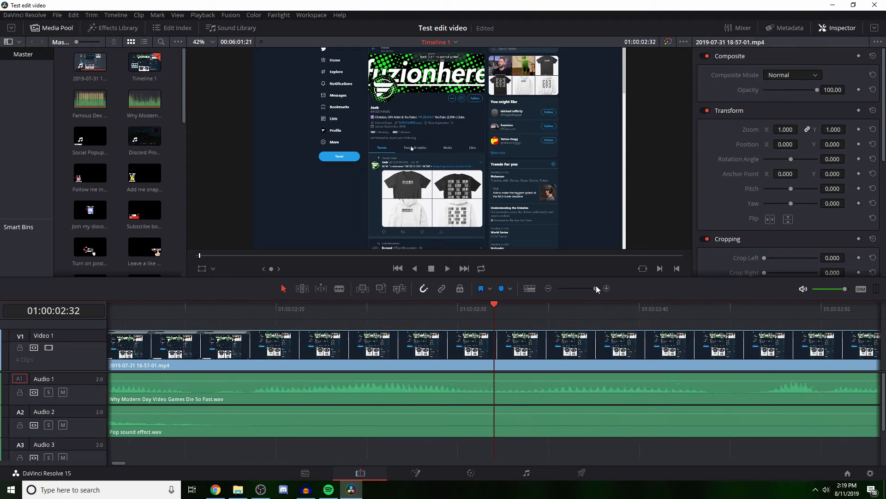
left_click_drag(596, 287, 598, 287)
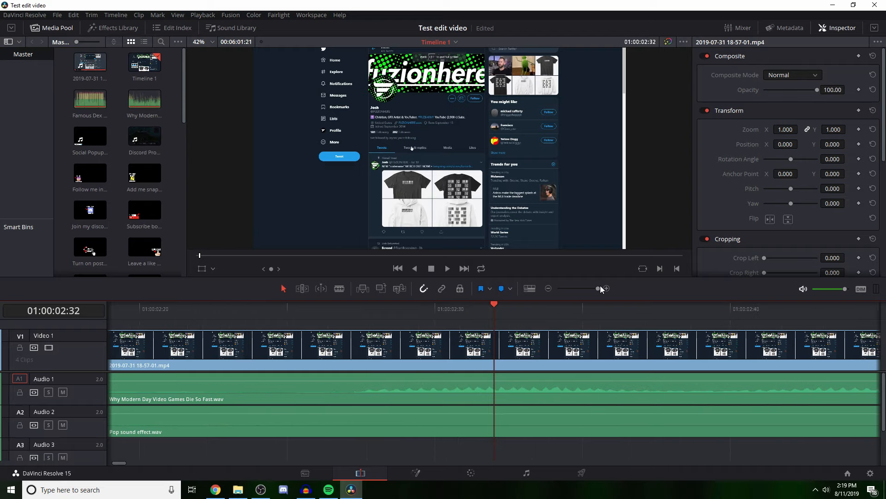
left_click_drag(490, 320, 354, 322)
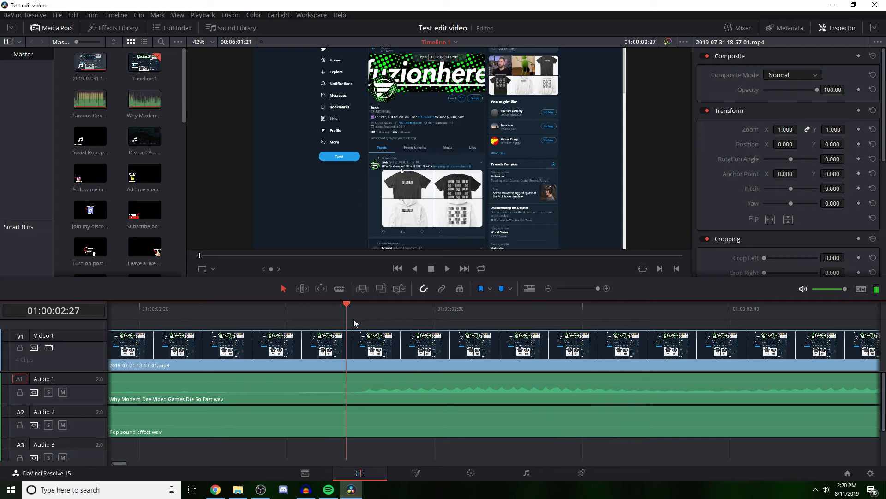
left_click(345, 288)
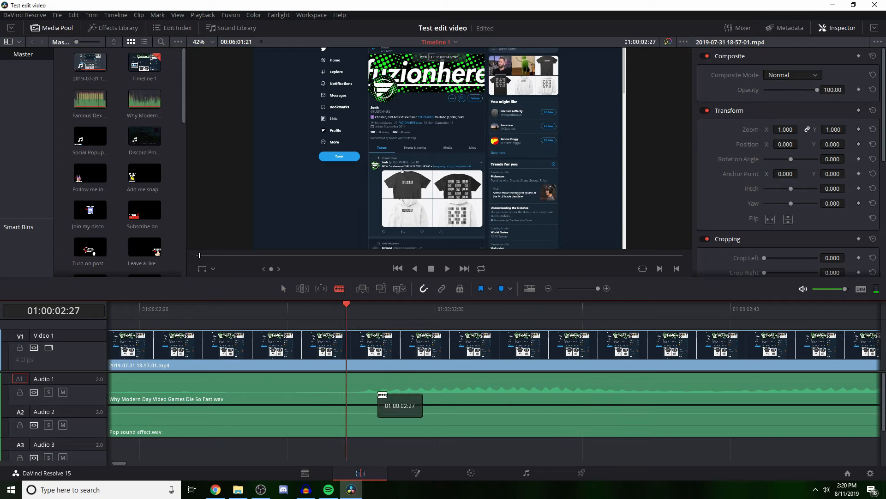
key("Left")
key("Left")
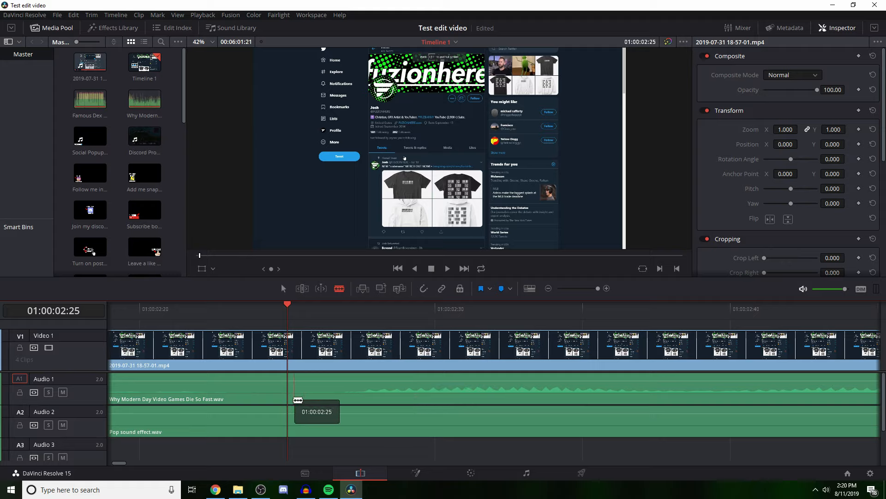
Step: Blade the voice clip on Audio 1 at six points between about 01:00:02:25 and 01:00:02:29
left_click(296, 396)
left_click(315, 396)
left_click(322, 395)
left_click(338, 395)
left_click(366, 394)
left_click(411, 394)
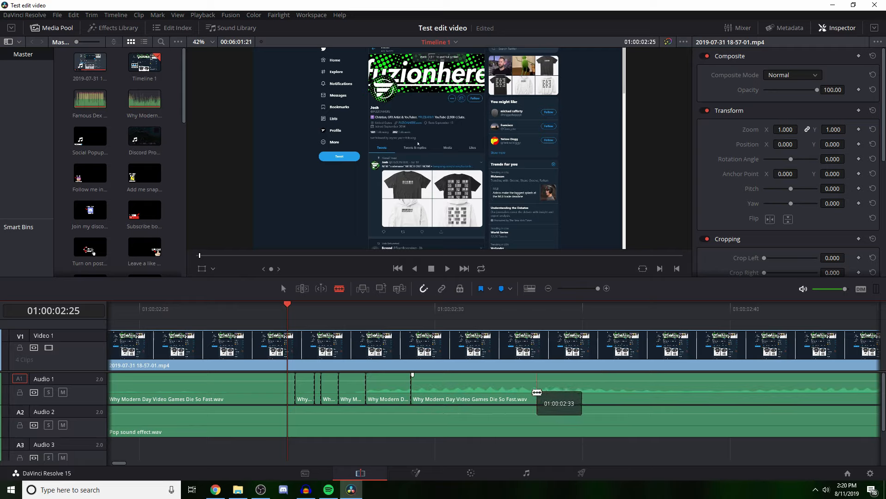
Step: Continue cutting the voice clip on Audio 1 into short pieces from about 01:00:02:33 to 01:00:02:41
left_click(523, 394)
left_click(548, 394)
left_click(585, 392)
left_click(615, 392)
left_click(645, 391)
left_click(662, 391)
left_click(675, 391)
left_click(698, 391)
left_click(723, 391)
left_click(734, 391)
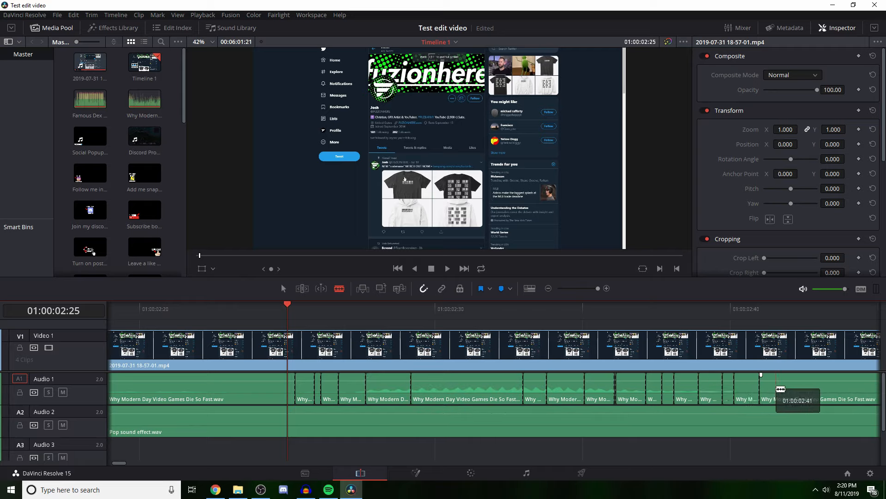
Step: Cut the voice clip on Audio 1 at the 01:00:02:25 playhead, and Video 1 at about 01:00:02:21 and the playhead
mouse_move(295, 396)
left_mouse_down()
mouse_move(245, 392)
mouse_move(299, 389)
left_mouse_up()
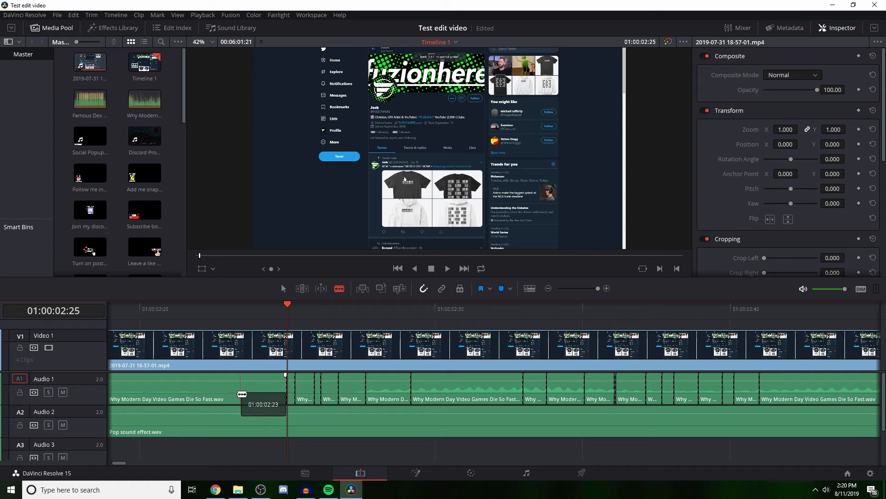
left_click(192, 352)
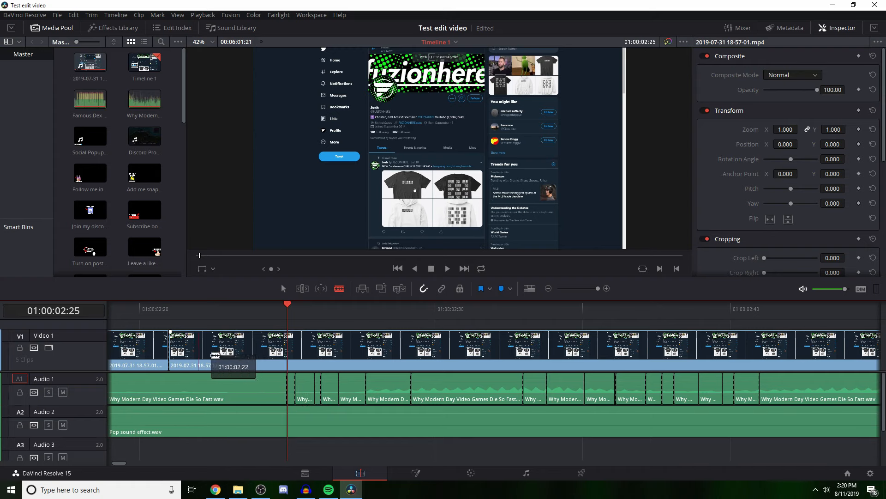
left_click(287, 351)
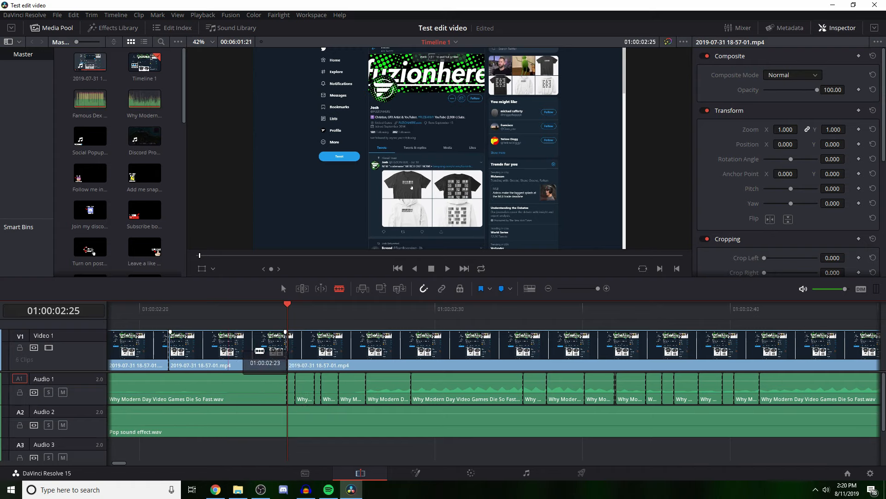
mouse_move(287, 309)
left_mouse_down()
mouse_move(303, 311)
mouse_move(278, 311)
mouse_move(276, 285)
mouse_move(338, 309)
mouse_move(271, 306)
left_mouse_up()
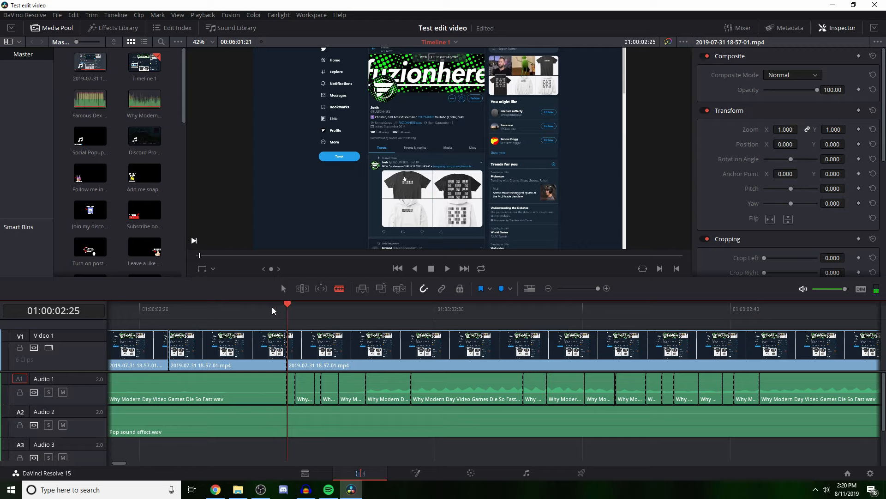
Step: Undo the Video 1 cuts and the most recent Audio 1 cuts, and switch back to Selection mode
key("ctrl+z")
key("ctrl+z")
key("ctrl+z")
key("ctrl+z")
key("ctrl+z")
key("ctrl+z")
key("ctrl+z")
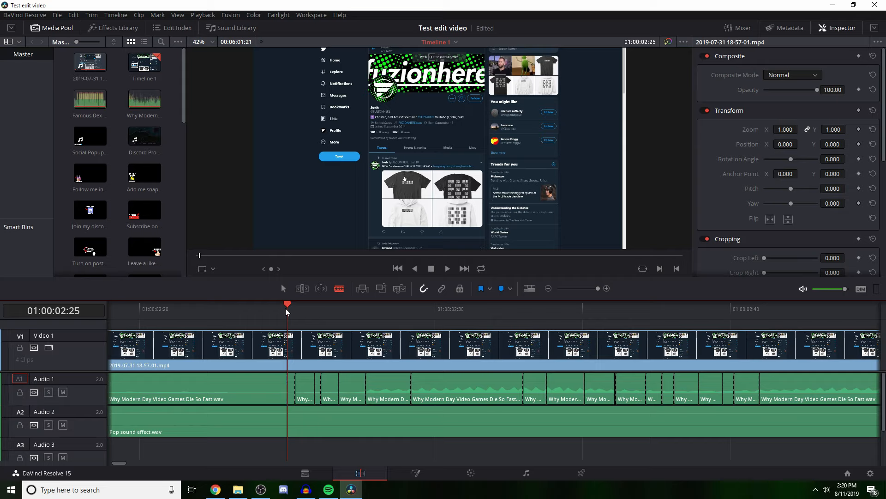
key("ctrl+z")
key("ctrl+z")
key("ctrl+z")
key("ctrl+z")
key("ctrl+z")
key("ctrl+z")
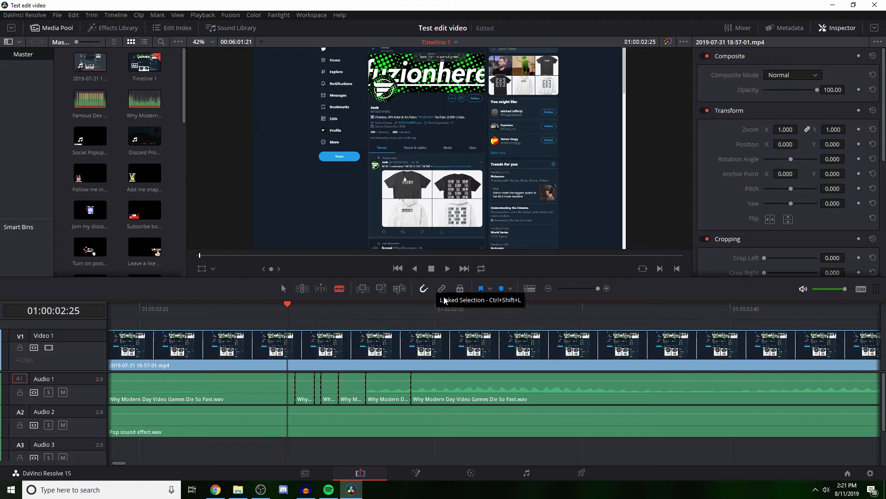
key("a")
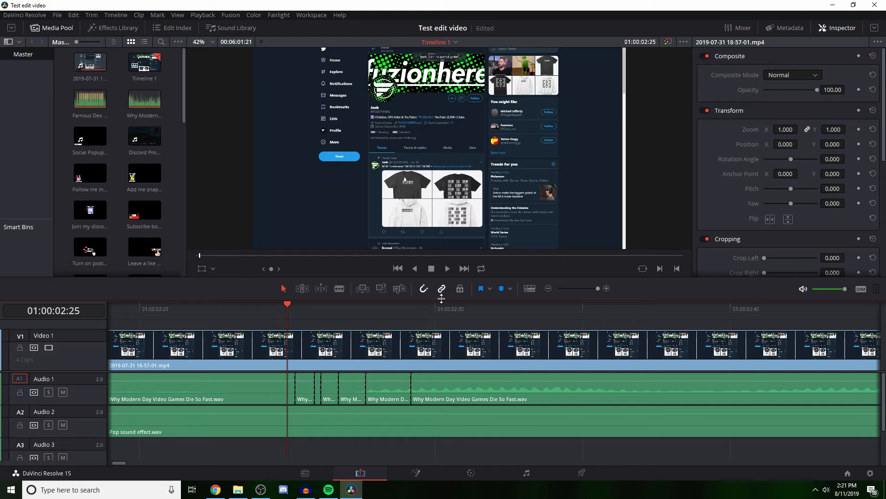
Step: Turn off Linked Selection and return to the start of the timeline at a wider zoom level
left_click(442, 289)
key("Home")
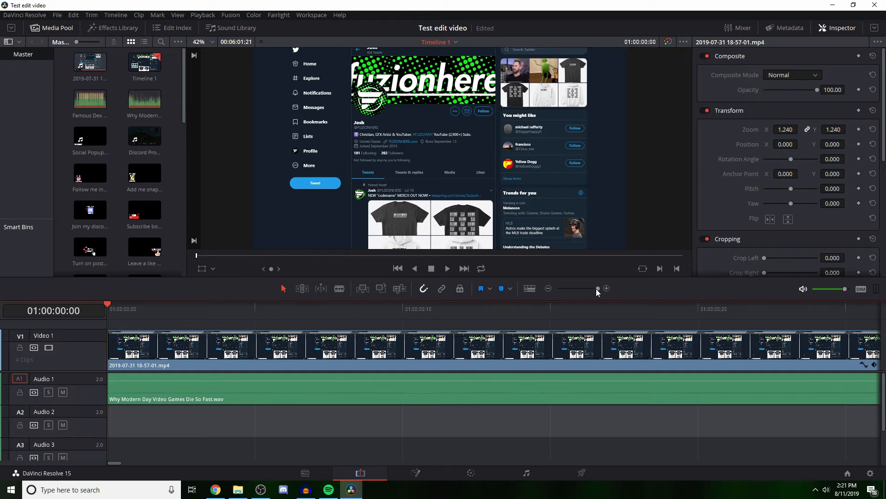
mouse_move(598, 289)
left_mouse_down()
mouse_move(573, 287)
mouse_move(580, 287)
left_mouse_up()
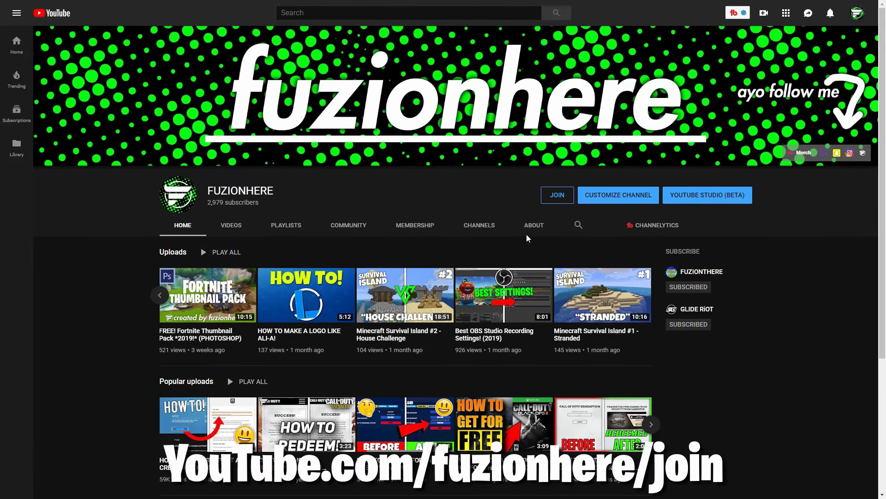
Step: Switch to the FUZIONHERE YouTube channel, open its membership offer and view the Mega Supporter tier
left_click(557, 196)
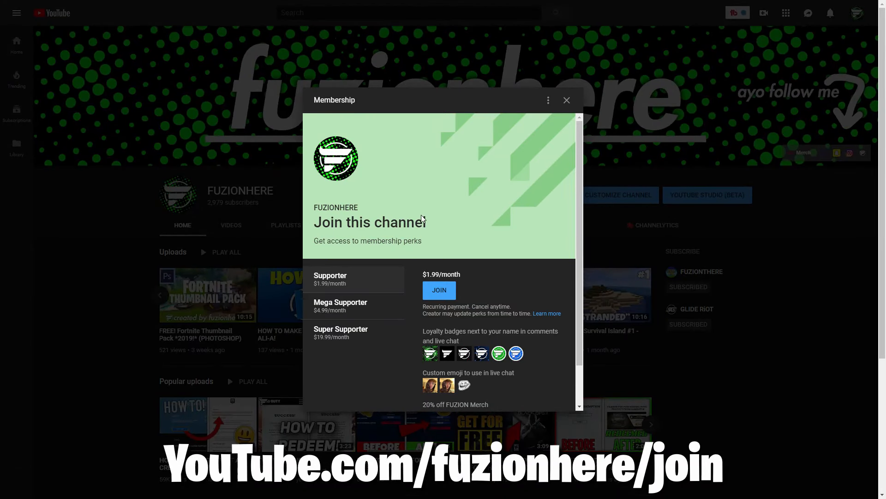
scroll(462, 324, "down", 1)
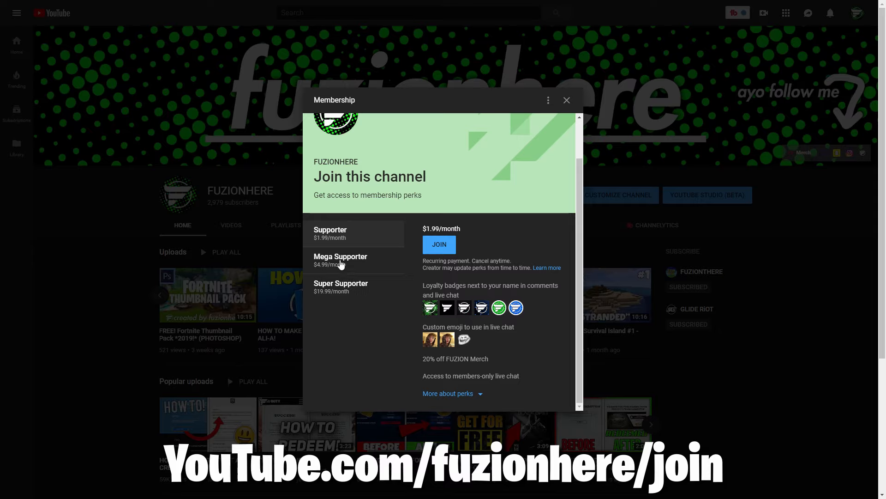
left_click(342, 257)
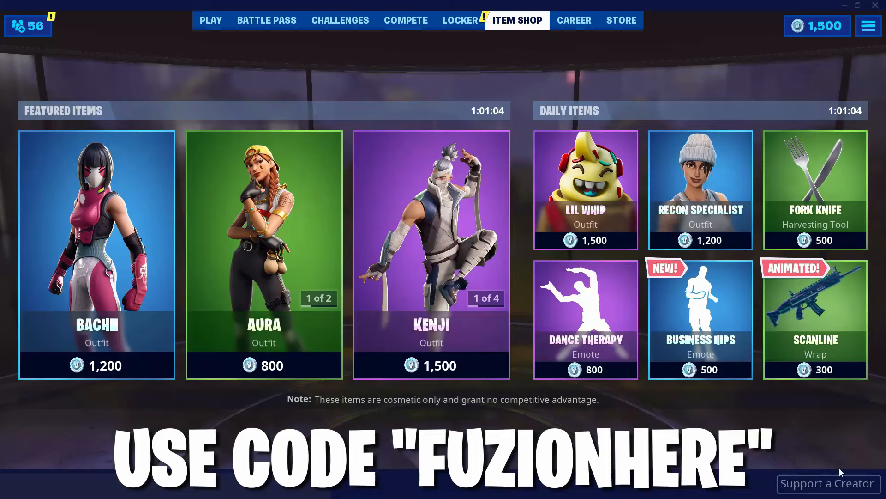
Step: Switch to the Fortnite item shop and set FUZIONHERE as the supported creator
left_click(837, 483)
type("FUZIONHERE")
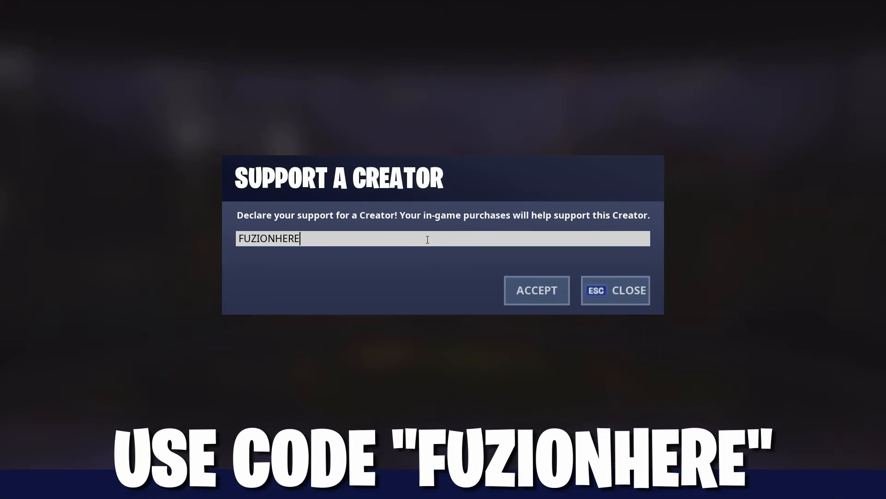
left_click(530, 296)
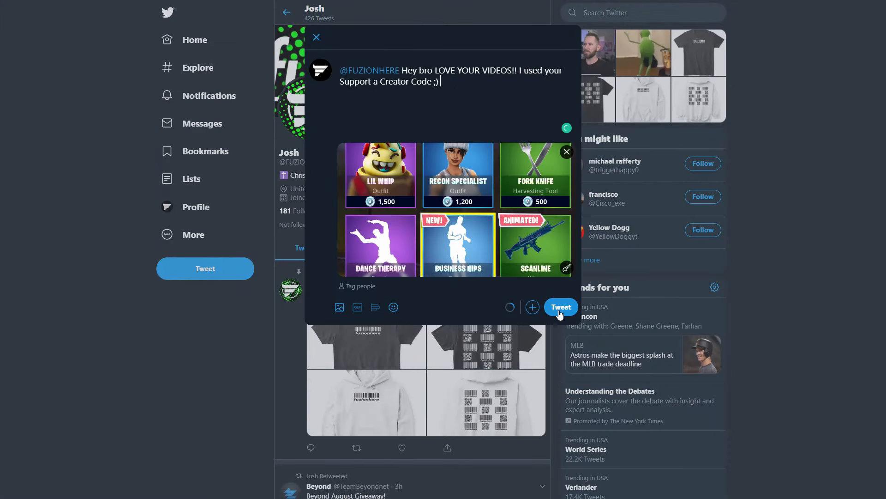
left_click(559, 307)
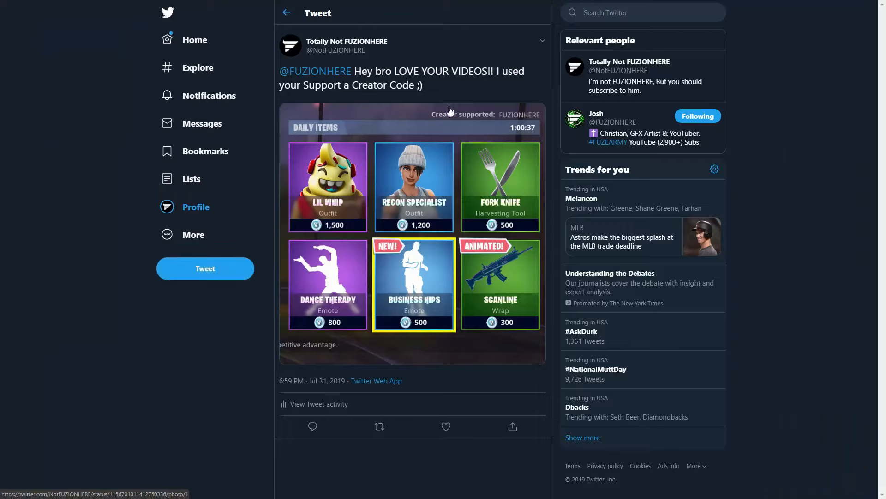